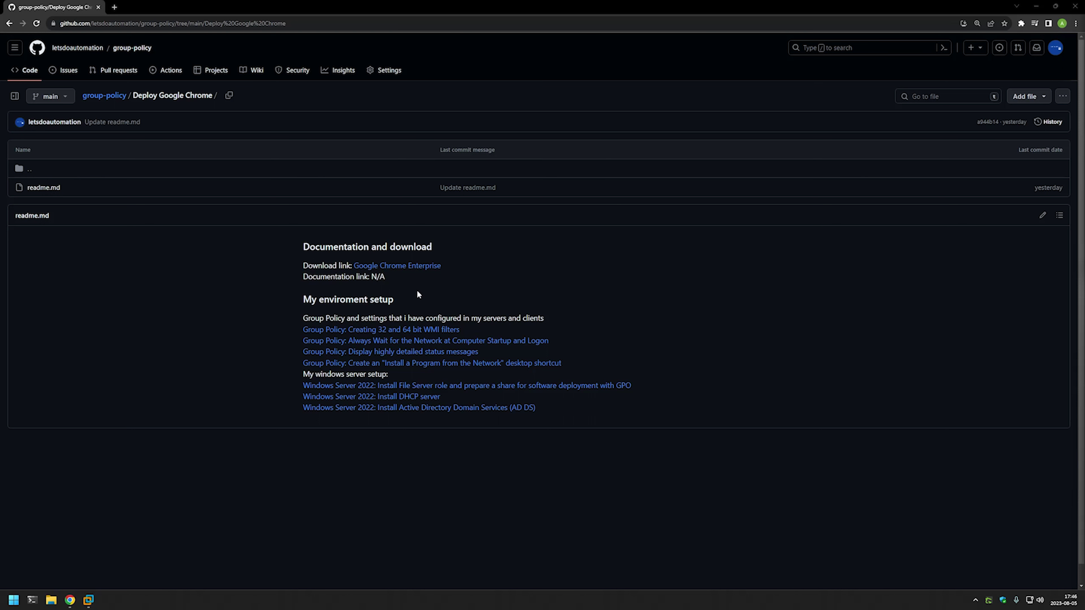
# Go to the Chrome Enterprise download page through the Google Chrome Enterprise link.
pyautogui.moveTo(302, 318); pyautogui.dragTo(570, 406)
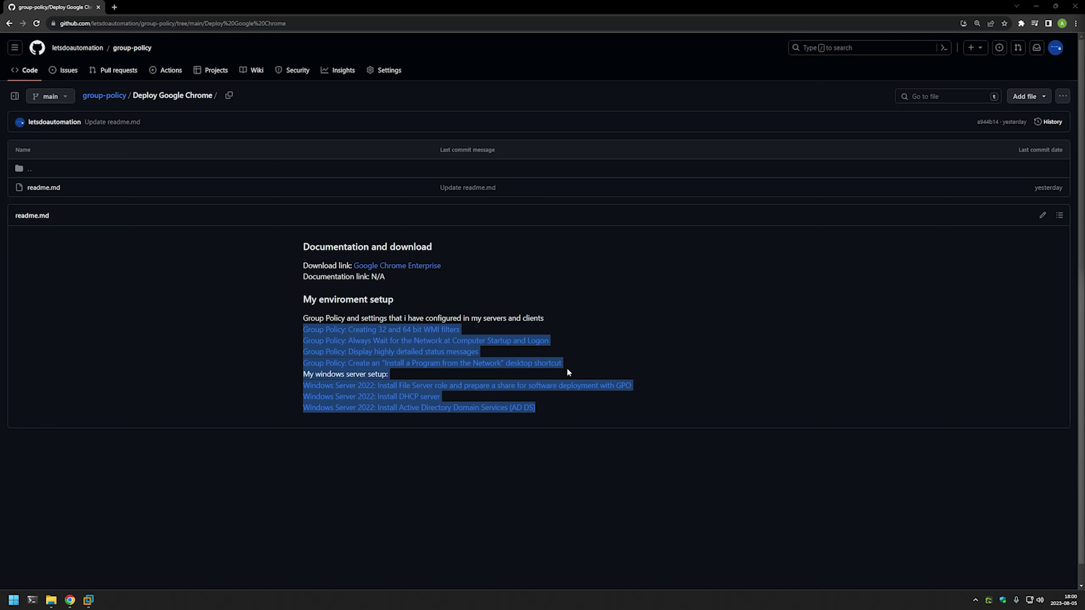
pyautogui.keyDown('ctrl'); pyautogui.click(420, 268); pyautogui.keyUp('ctrl')
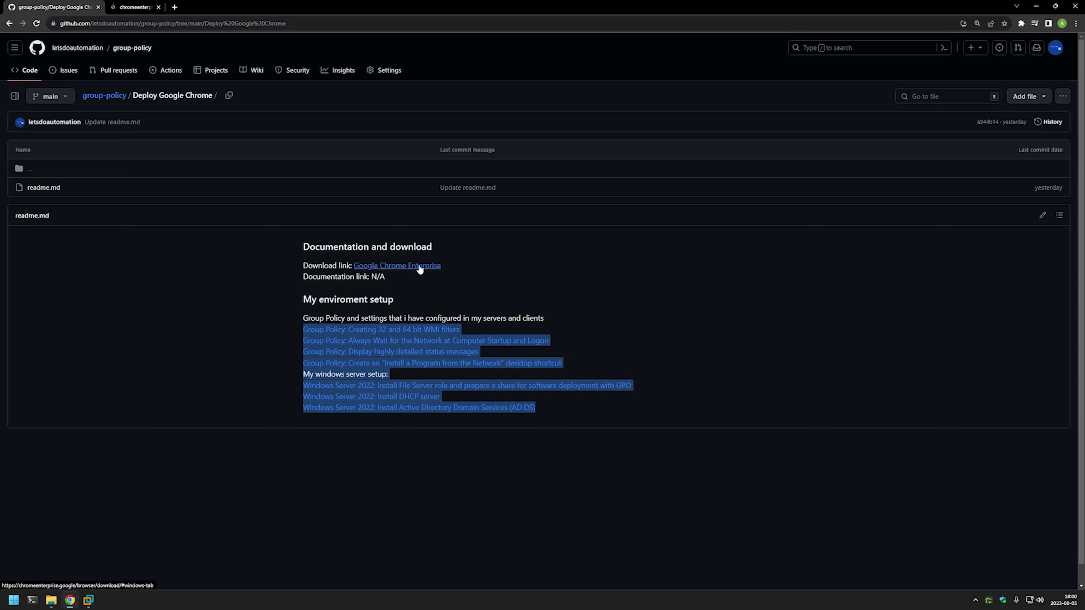
pyautogui.click(170, 7)
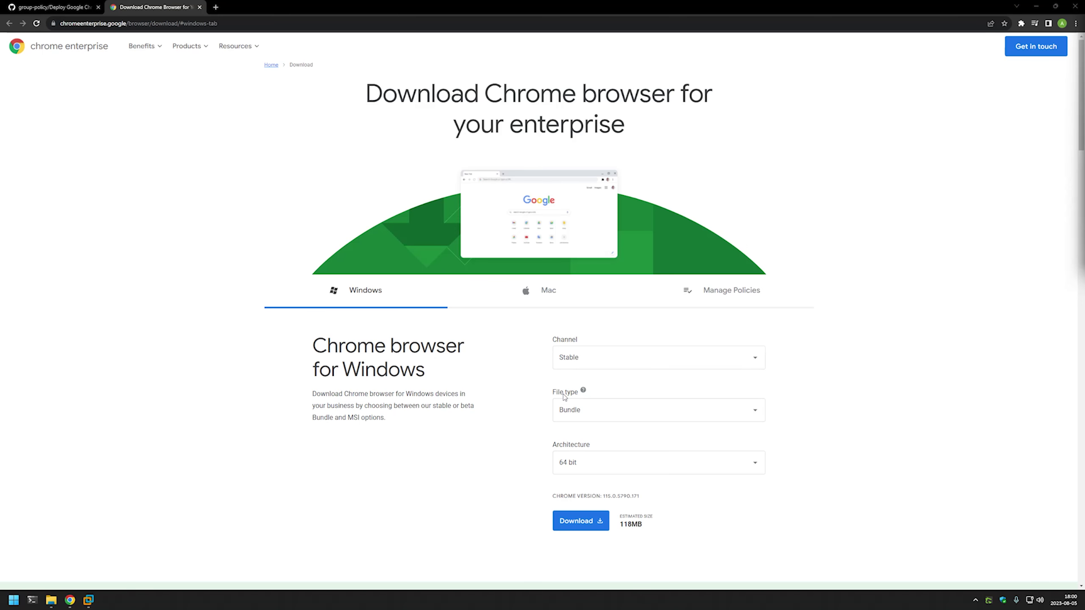
# Download the 64-bit MSI with terms accepted, then view it in the Downloads folder.
pyautogui.click(607, 413)
pyautogui.click(596, 456)
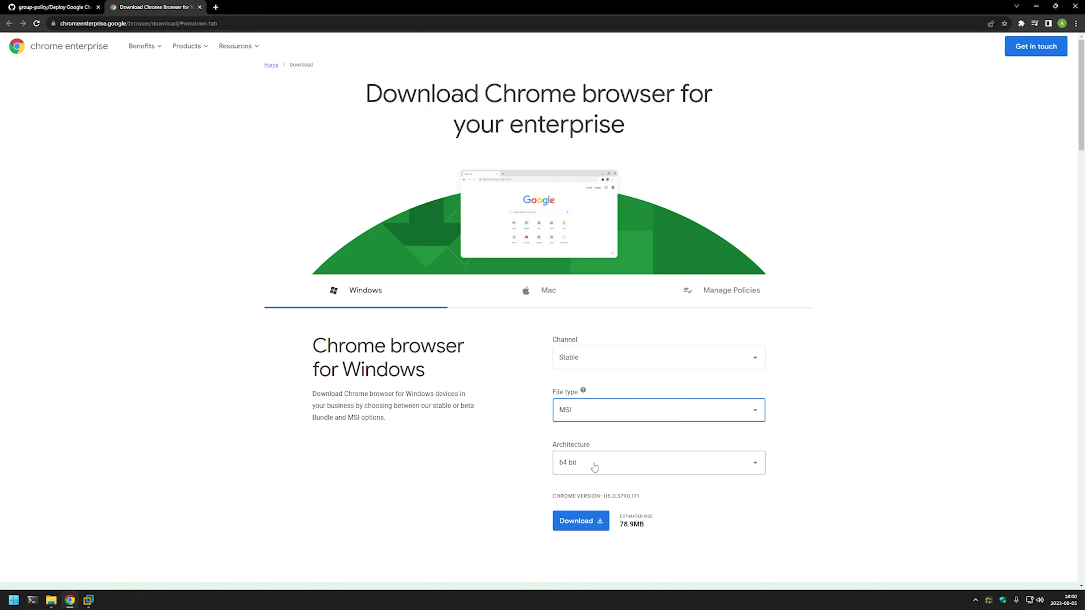
pyautogui.click(606, 469)
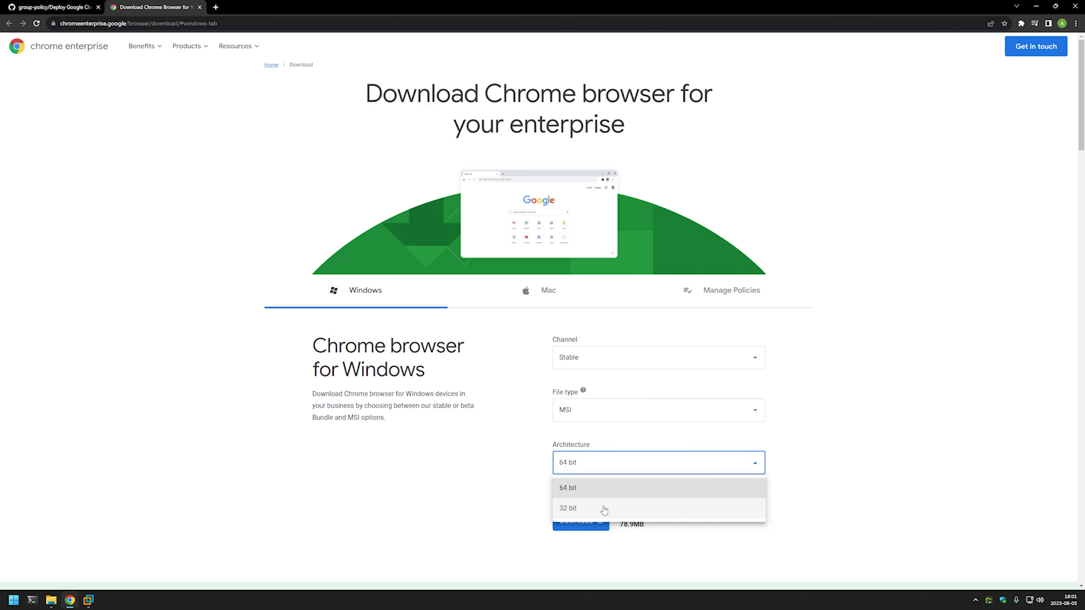
pyautogui.click(594, 488)
pyautogui.click(588, 520)
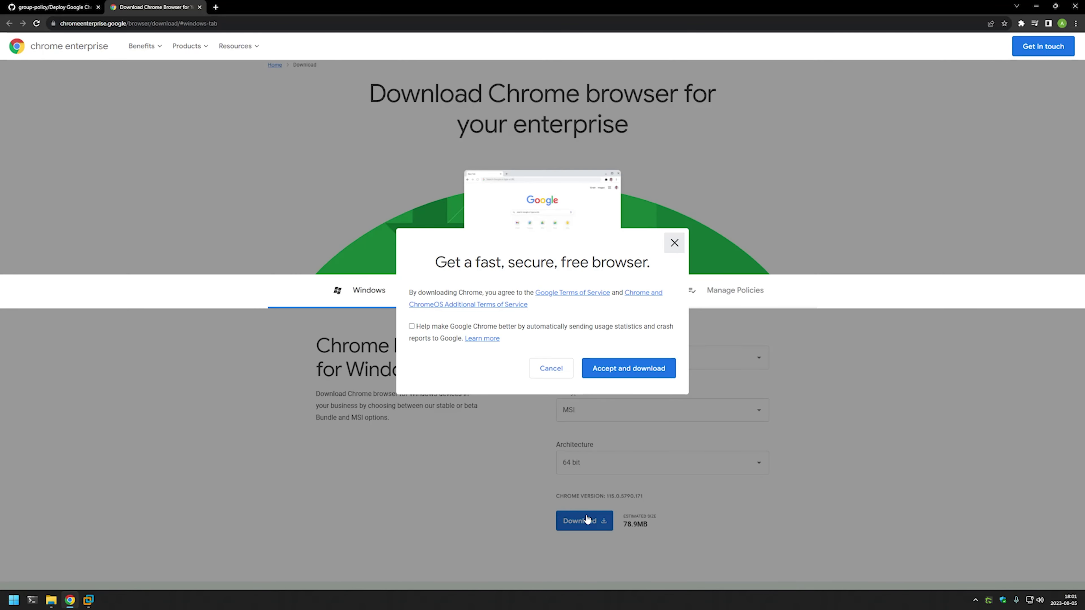
pyautogui.click(617, 373)
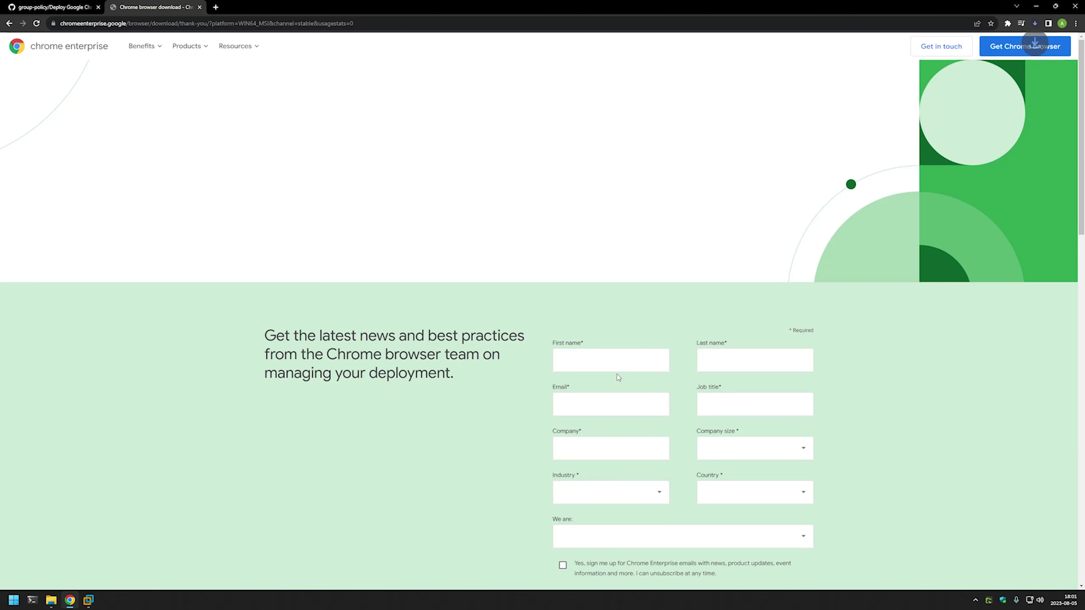
pyautogui.rightClick(51, 600)
pyautogui.click(43, 452)
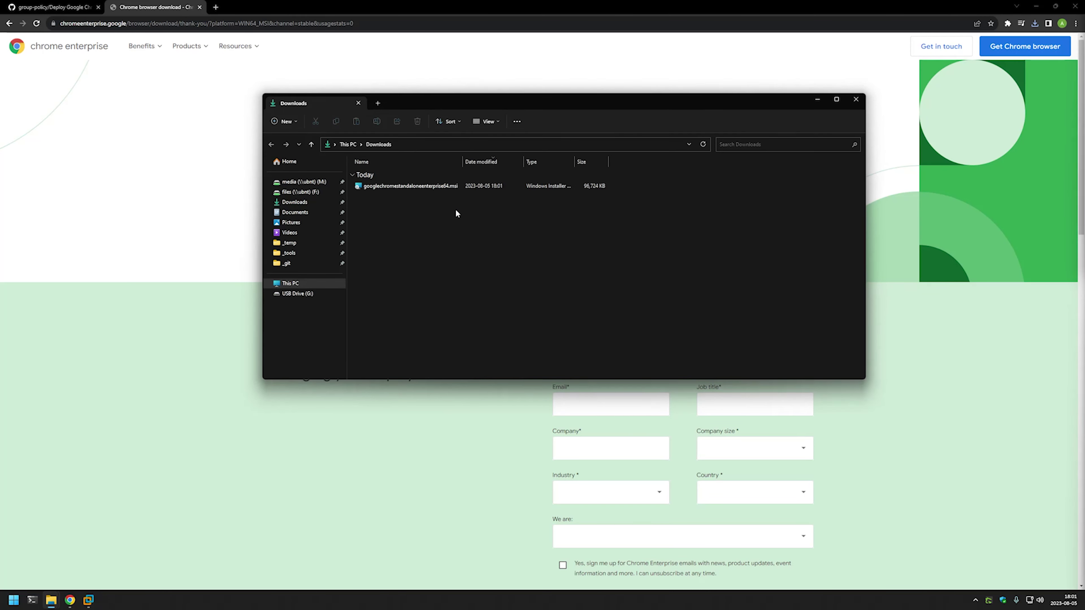
# Copy googlechromestandaloneenterprise64.msi from Downloads and paste it onto the srv01 server desktop.
pyautogui.rightClick(436, 188)
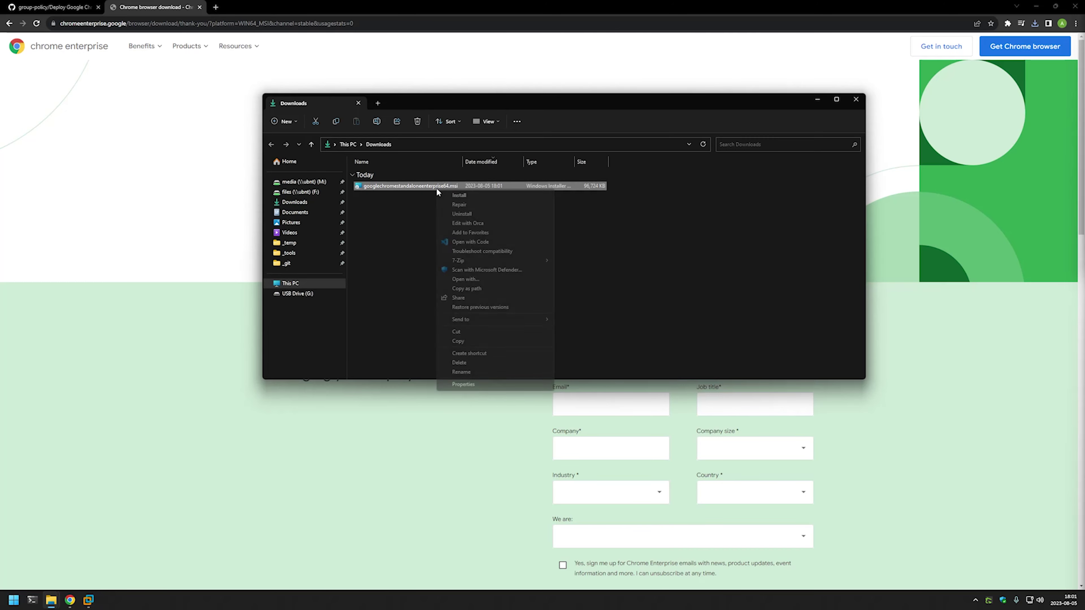
pyautogui.click(458, 340)
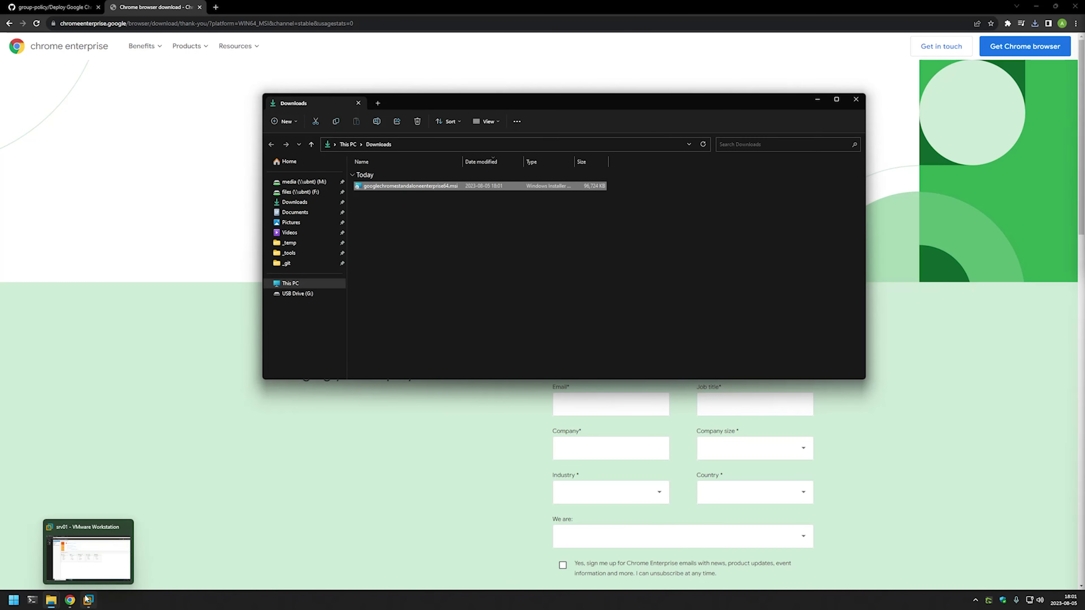
pyautogui.click(88, 600)
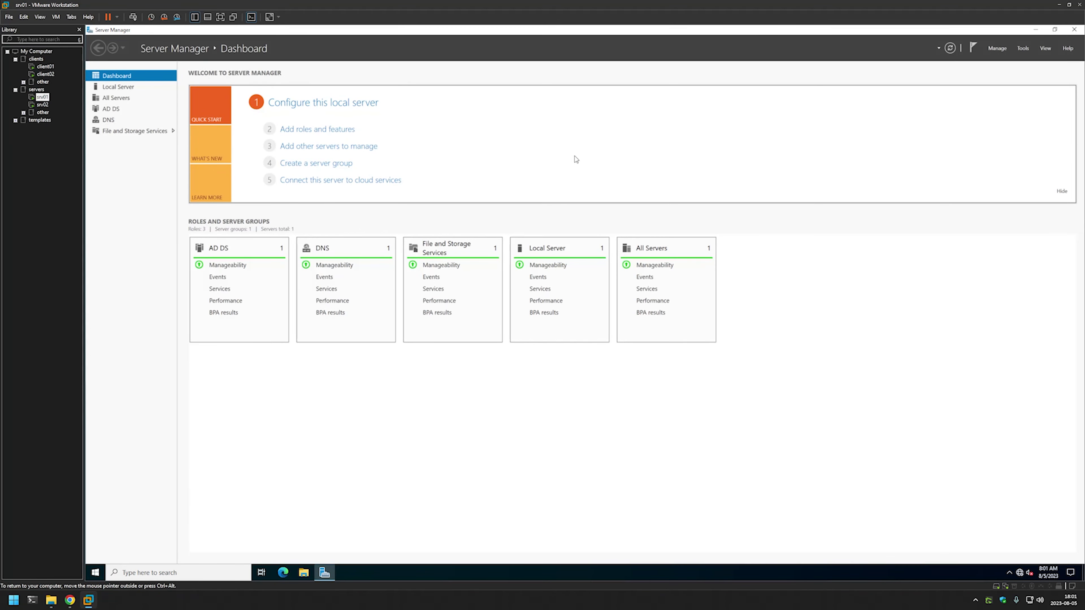
pyautogui.click(1035, 29)
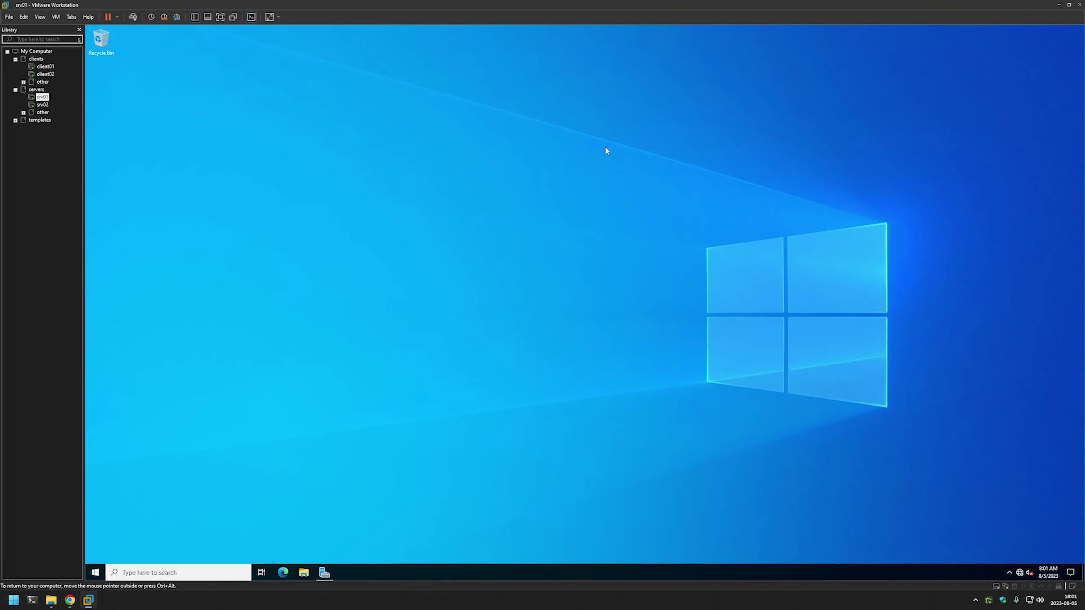
pyautogui.rightClick(295, 164)
pyautogui.click(320, 197)
pyautogui.click(303, 573)
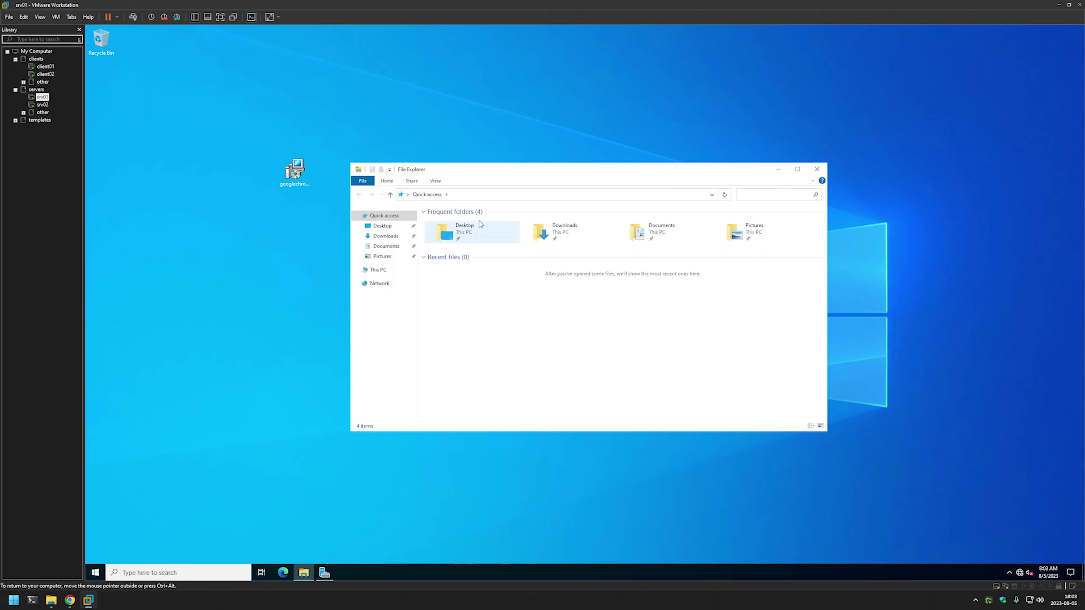
# Browse to the software share on \\srv02.
pyautogui.click(479, 195)
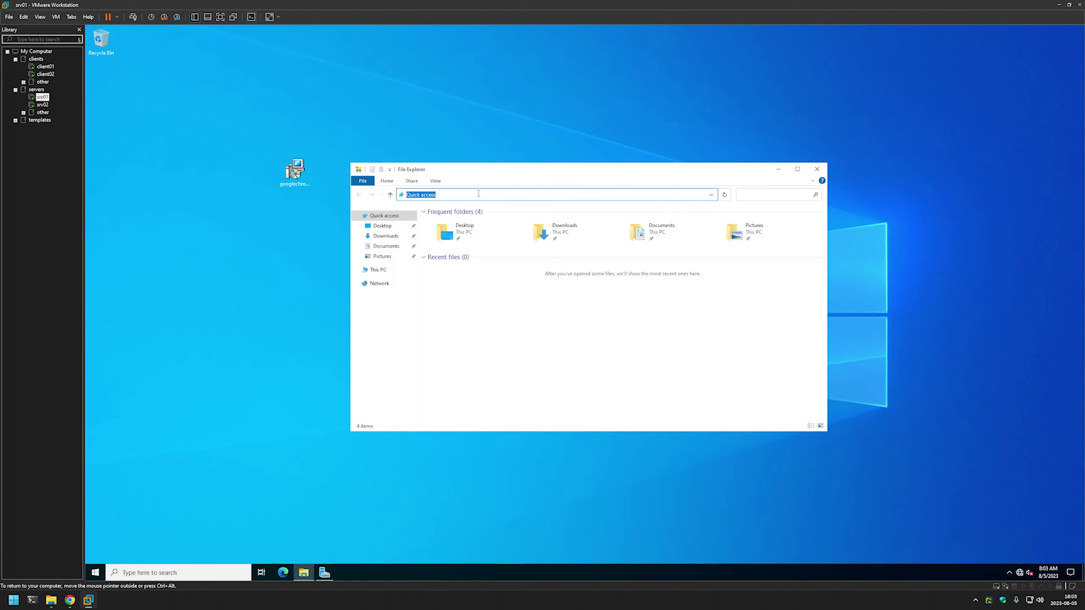
pyautogui.write('\\s')
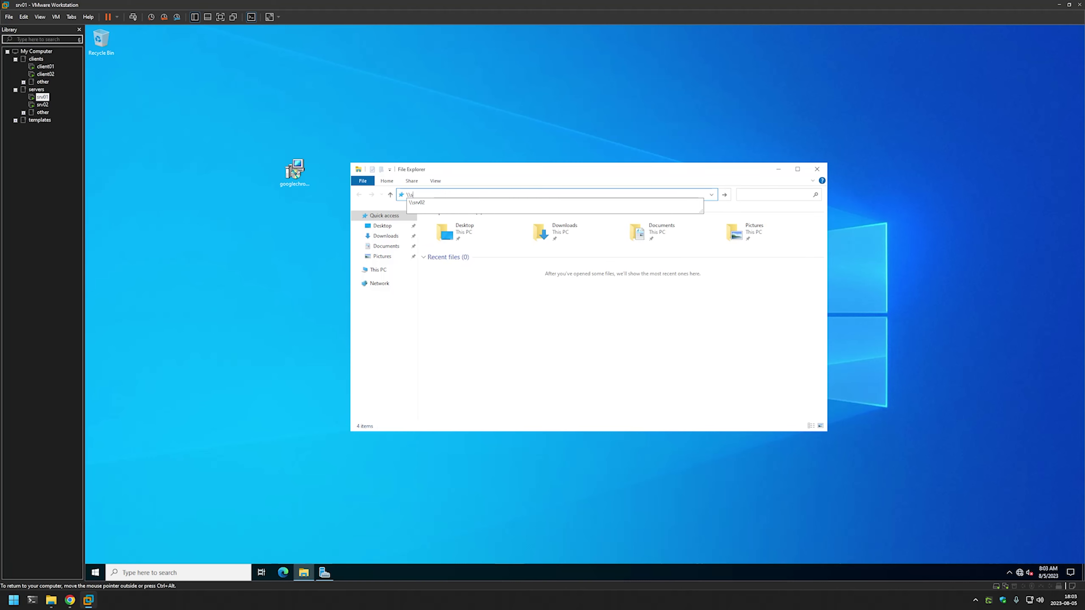
pyautogui.write('rv02')
pyautogui.press('Return')
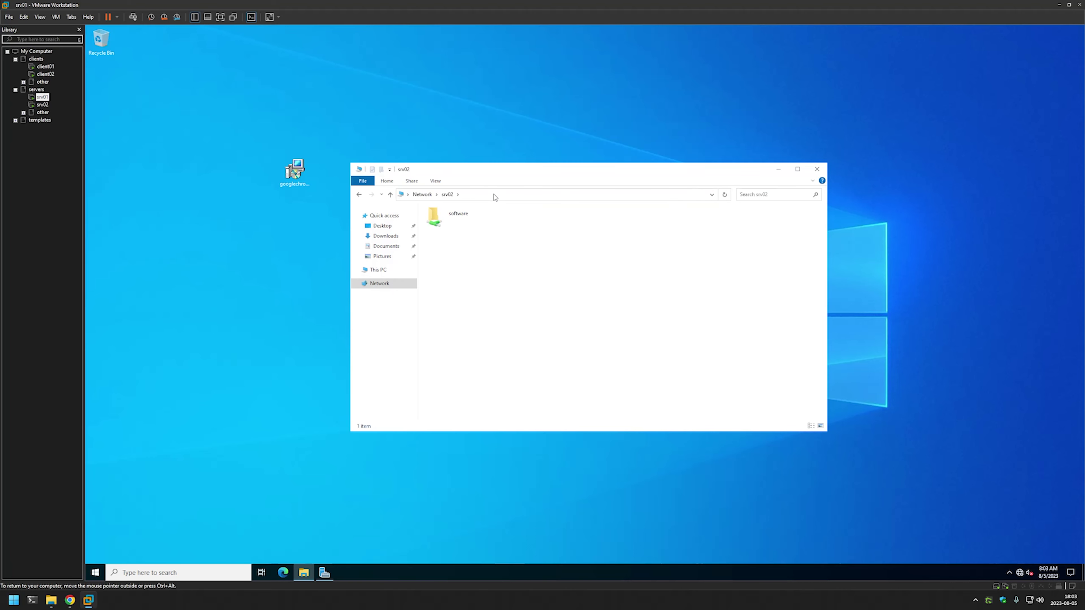
pyautogui.doubleClick(459, 218)
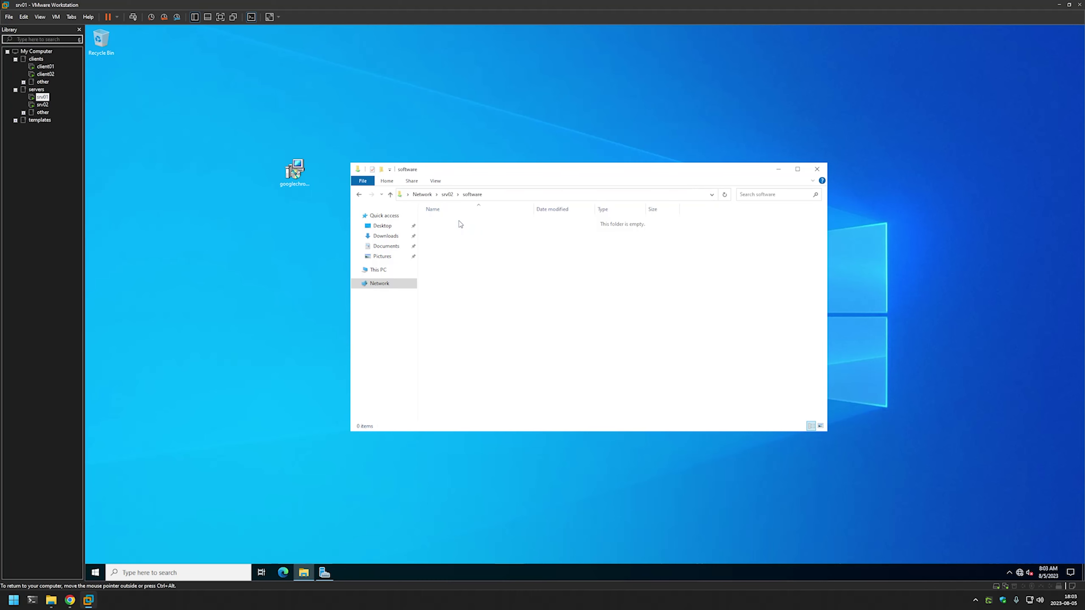
# Create a 'Google chrome' folder there and drag the desktop Chrome MSI into it.
pyautogui.rightClick(440, 234)
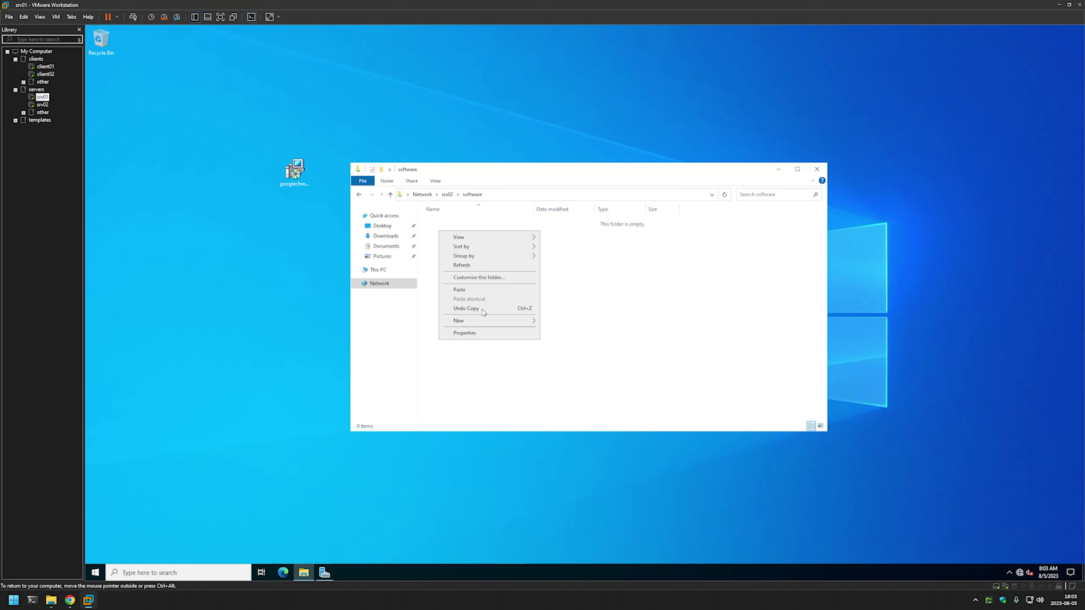
pyautogui.moveTo(483, 321)
pyautogui.click(564, 324)
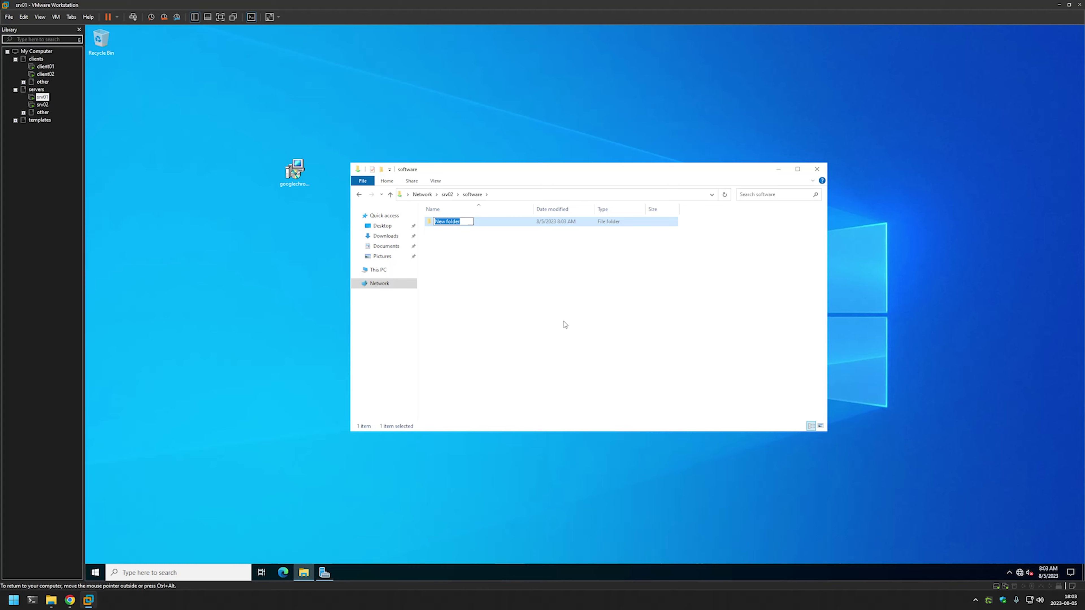
pyautogui.write('Google chrome')
pyautogui.press('Return')
pyautogui.doubleClick(462, 225)
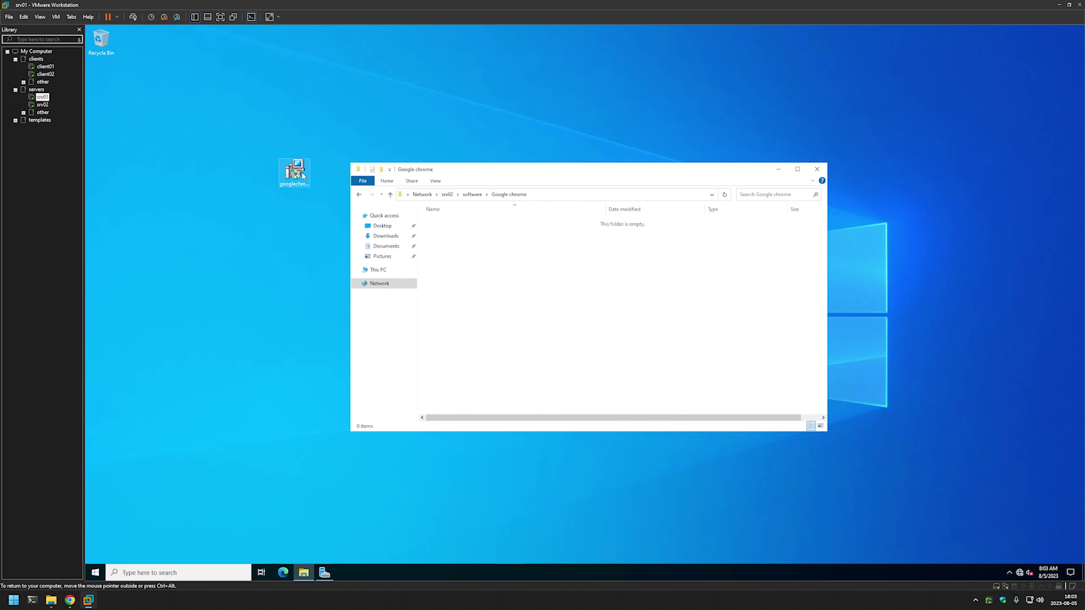
pyautogui.moveTo(302, 176); pyautogui.dragTo(521, 252)
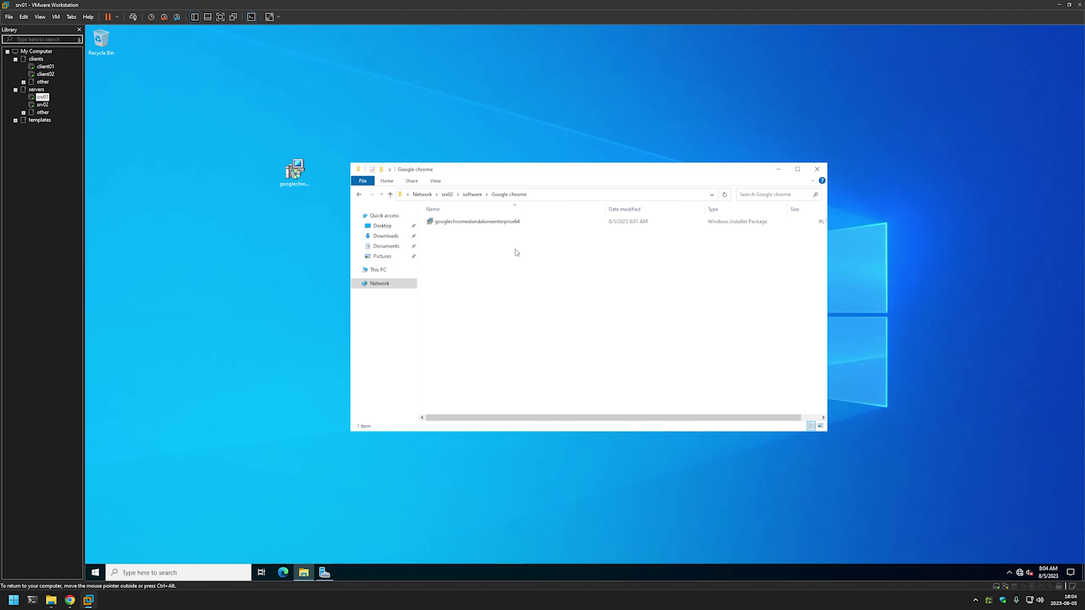
pyautogui.rightClick(516, 251)
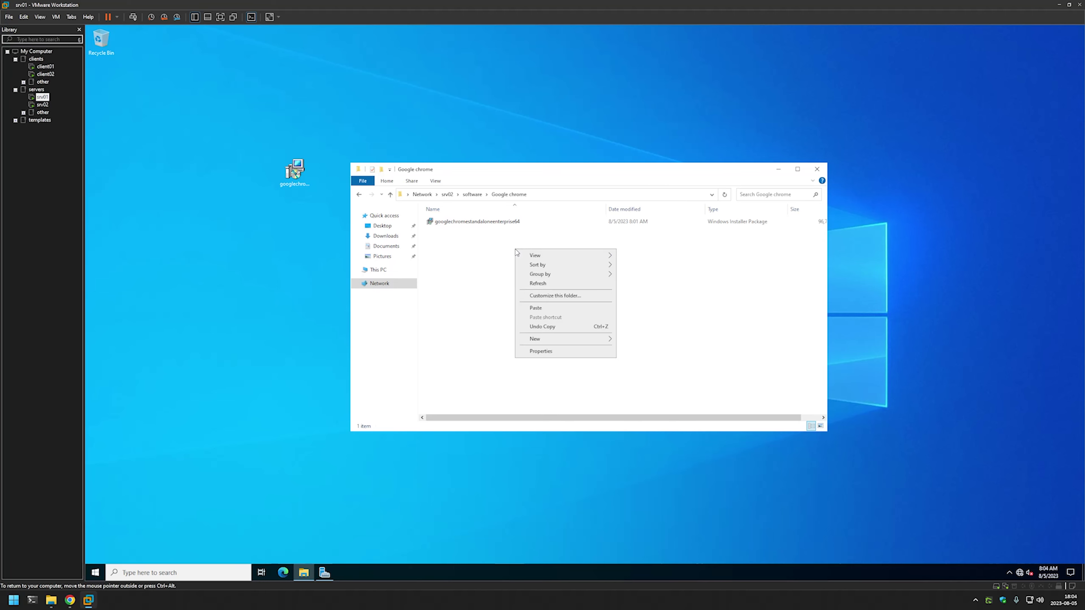
pyautogui.click(559, 351)
pyautogui.moveTo(338, 156); pyautogui.dragTo(540, 236)
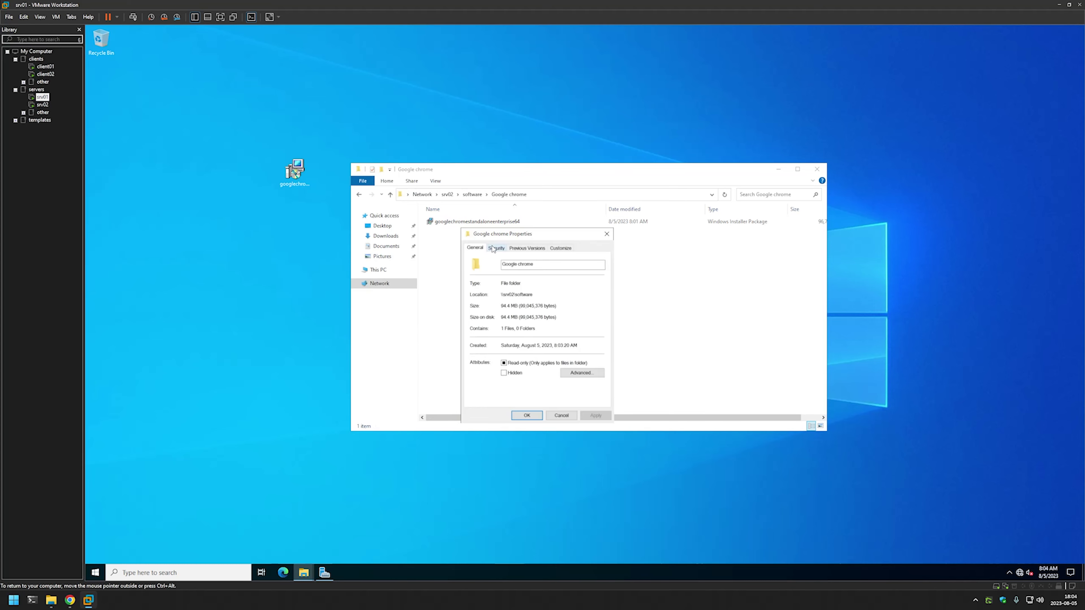
pyautogui.click(493, 248)
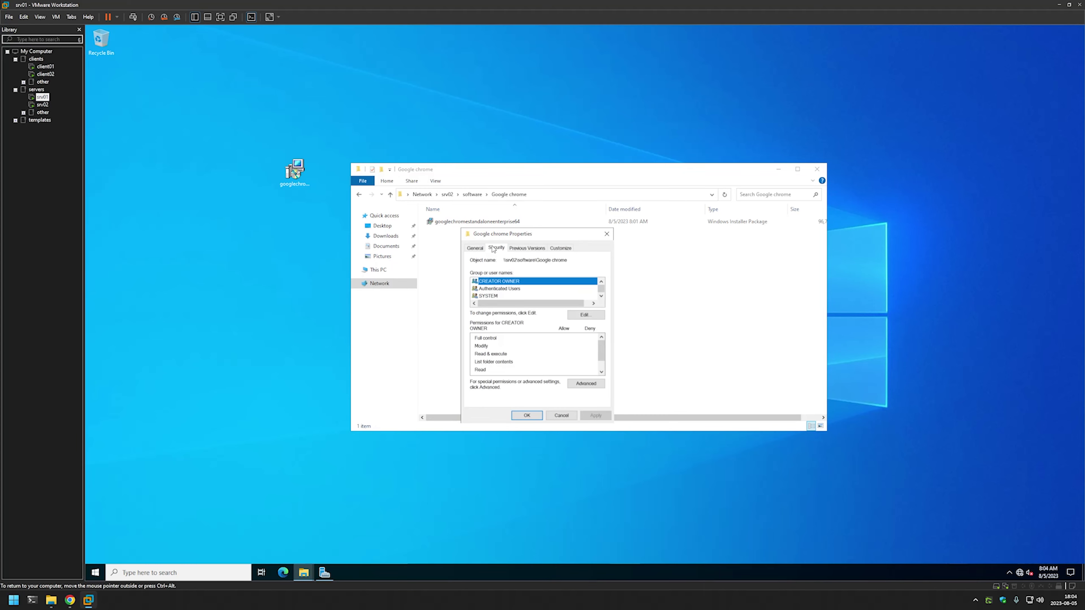
pyautogui.click(505, 290)
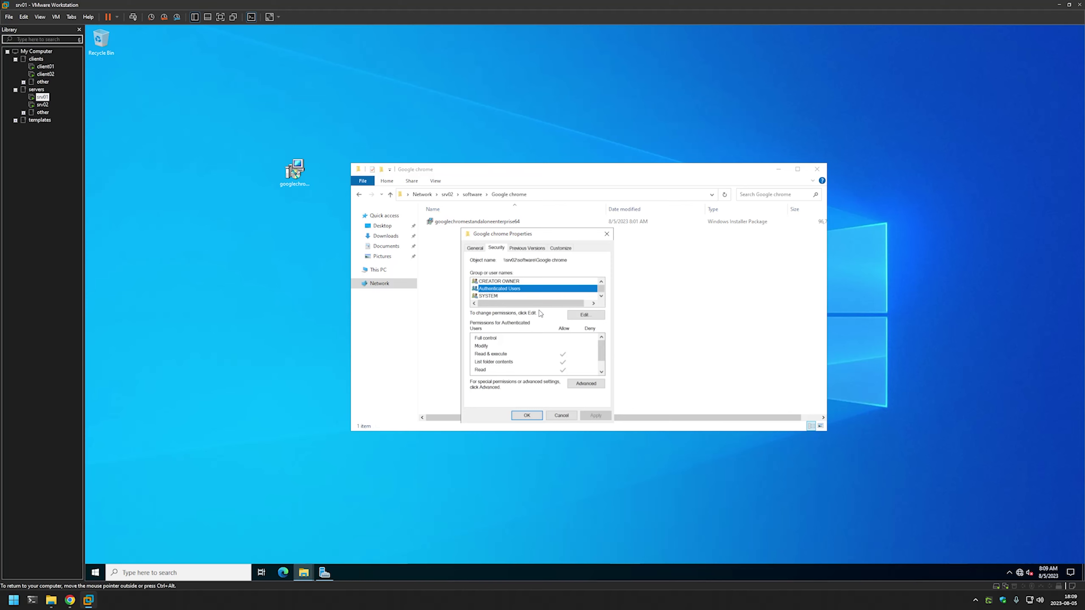
pyautogui.click(528, 417)
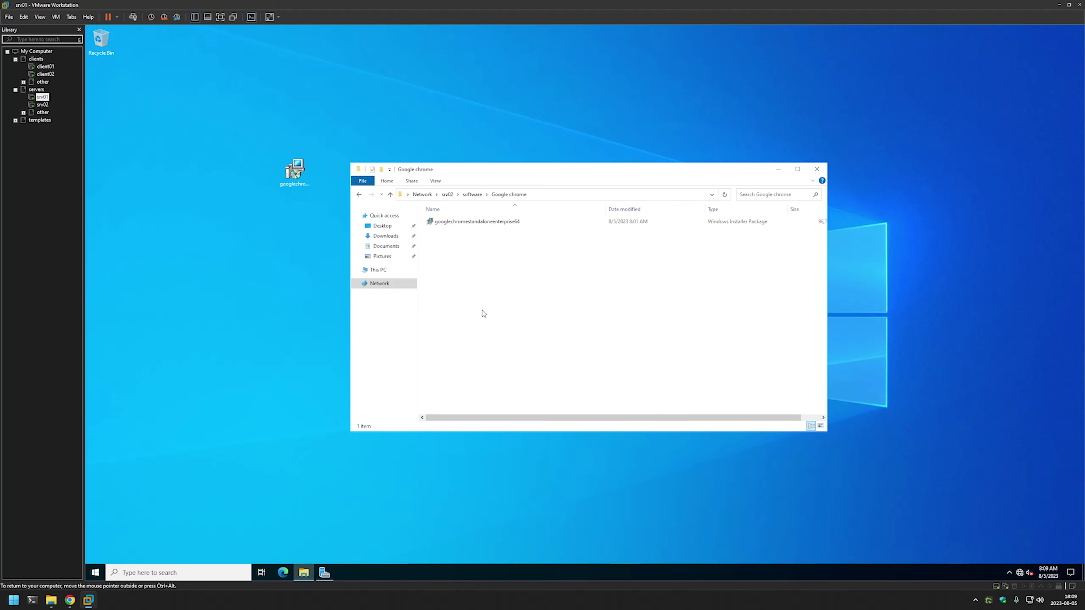
# Launch Group Policy Management from Server Manager's Tools menu.
pyautogui.click(325, 573)
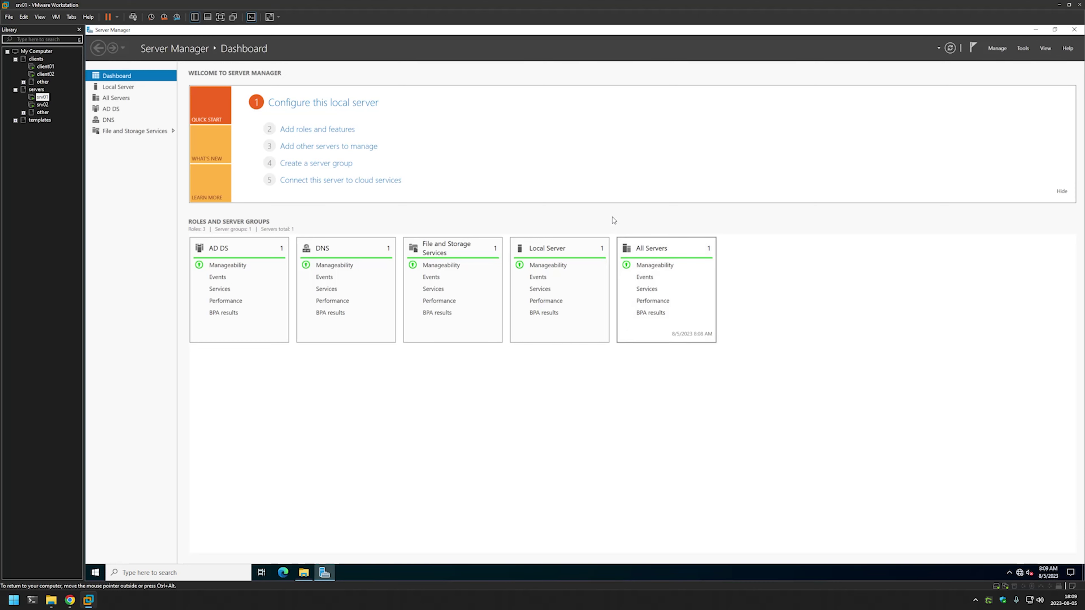
pyautogui.click(1023, 49)
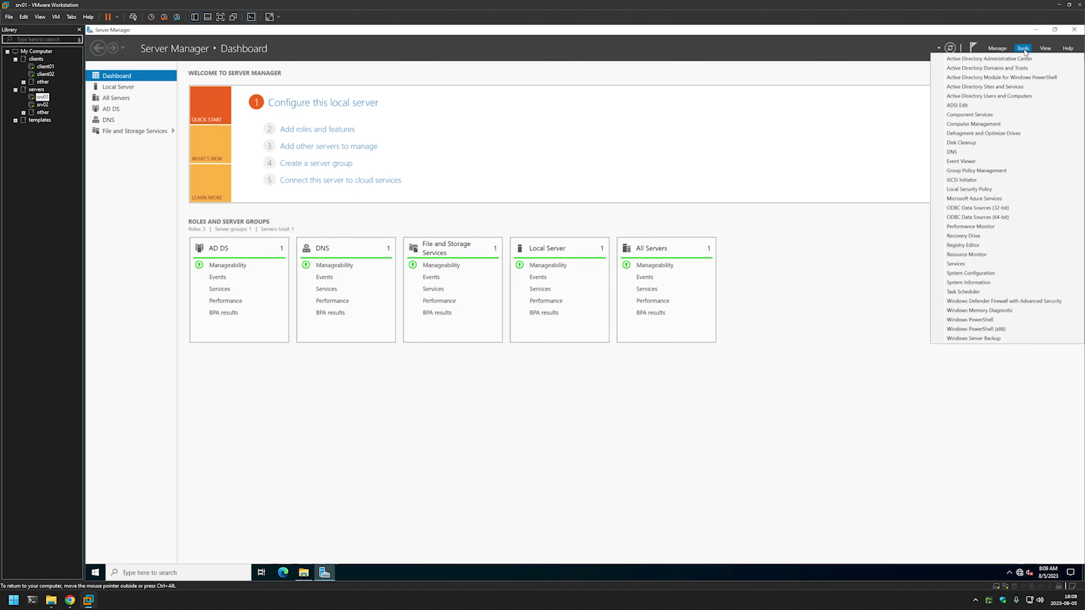
pyautogui.click(1000, 175)
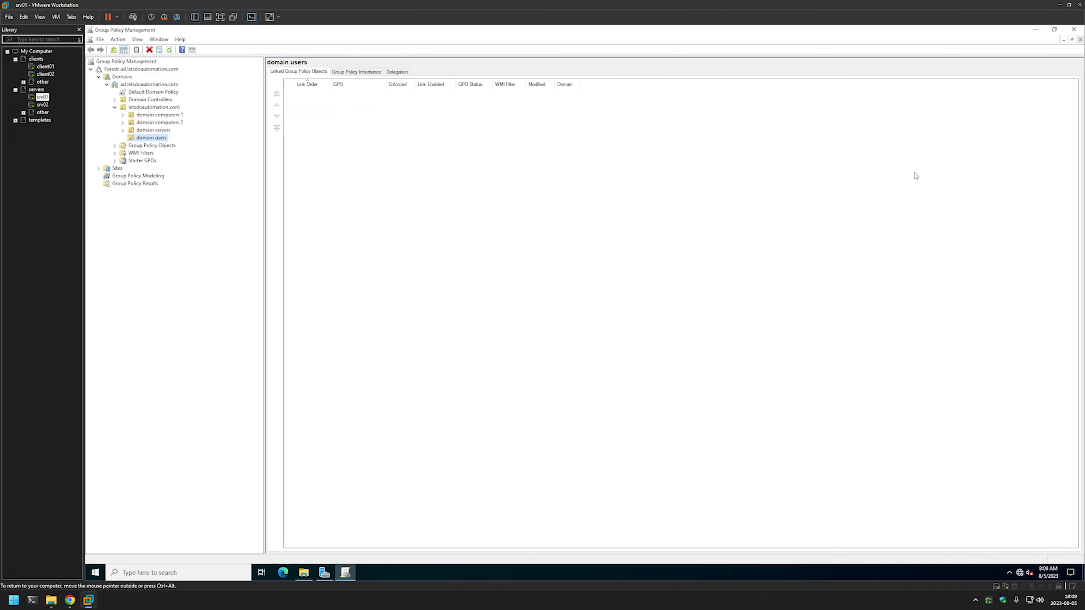
pyautogui.click(440, 184)
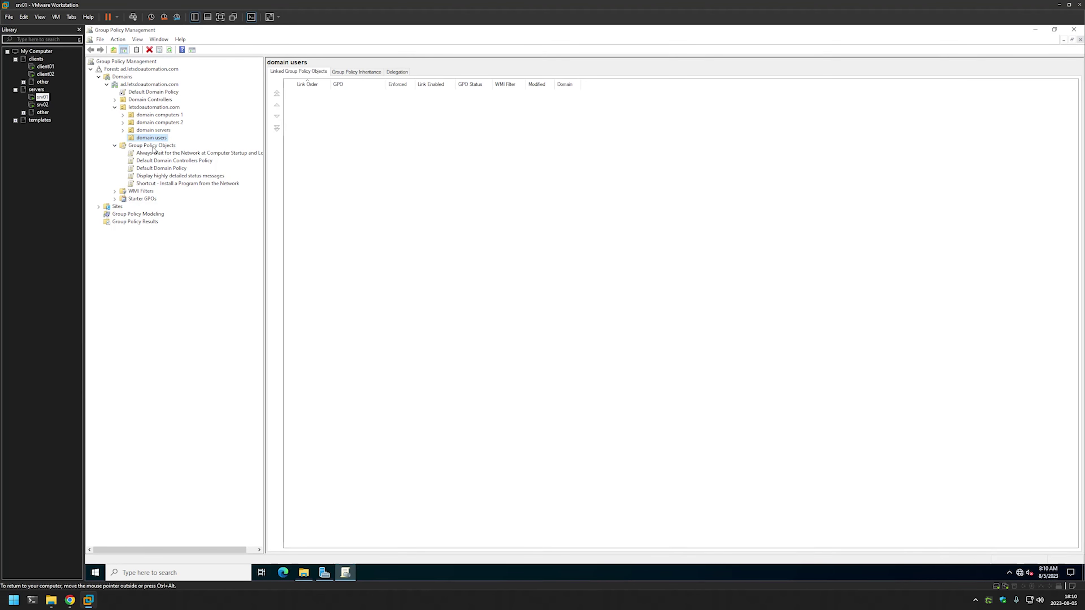
# Create a new GPO named 'Assign Google Chrome' under Group Policy Objects.
pyautogui.rightClick(154, 150)
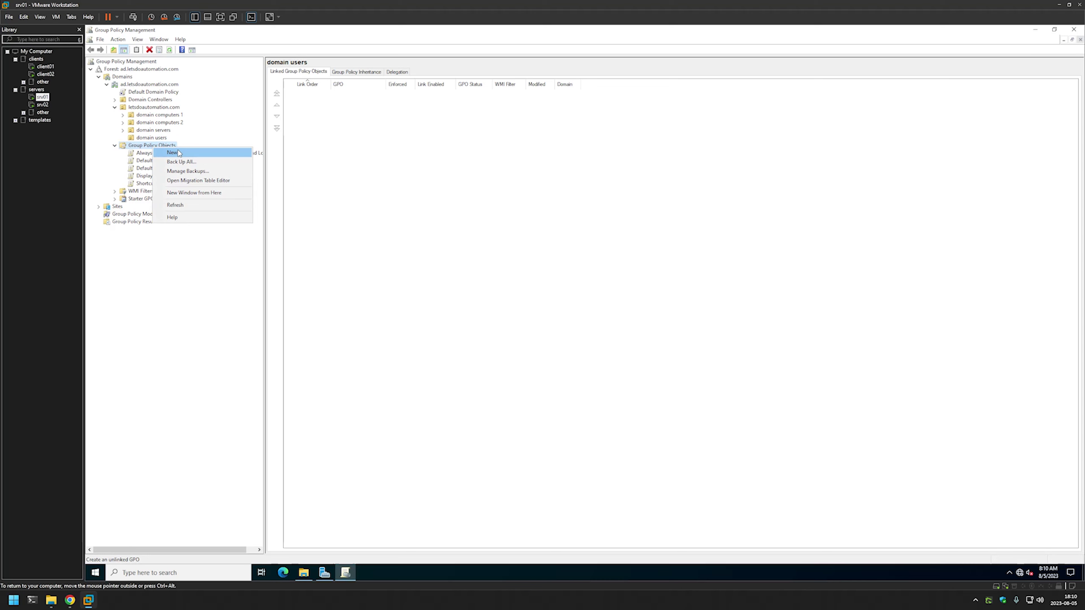
pyautogui.click(186, 154)
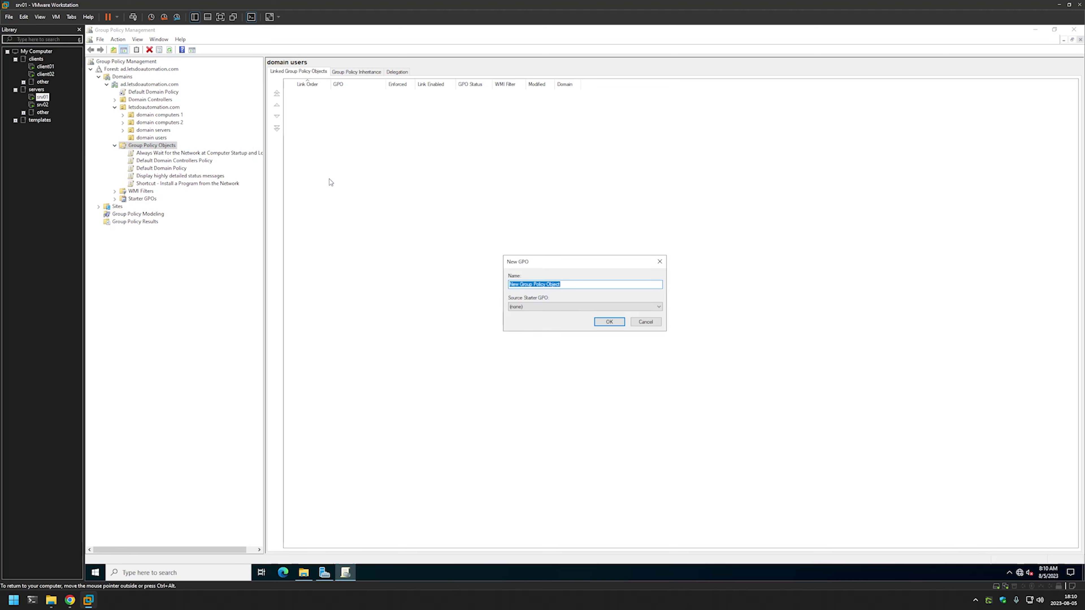
pyautogui.write('Assign Google Chrome')
pyautogui.click(602, 325)
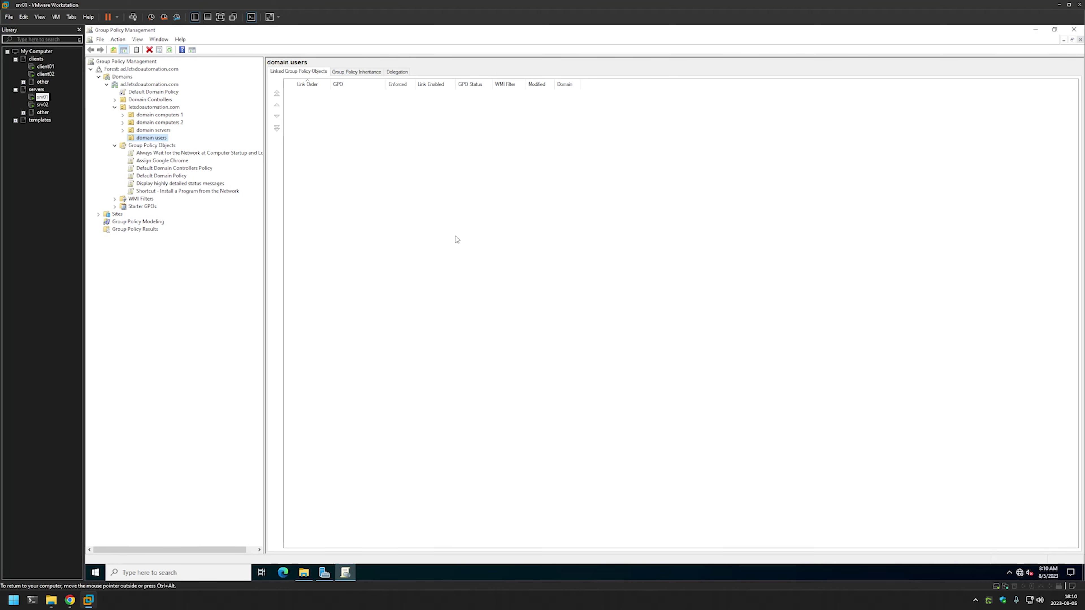
# Open the Assign Google Chrome GPO in Group Policy Management Editor.
pyautogui.rightClick(177, 161)
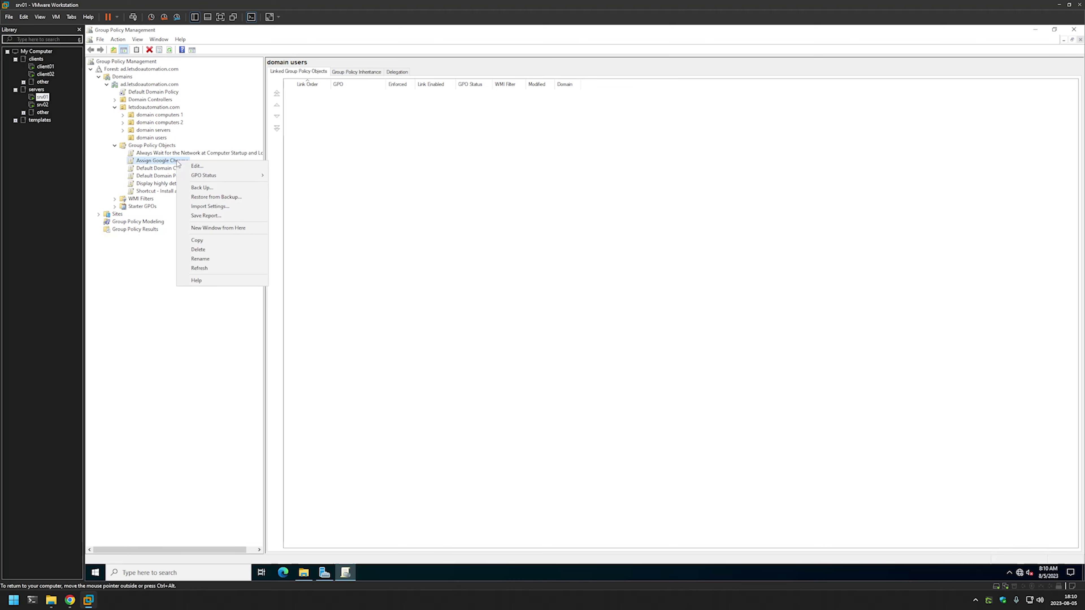
pyautogui.click(195, 166)
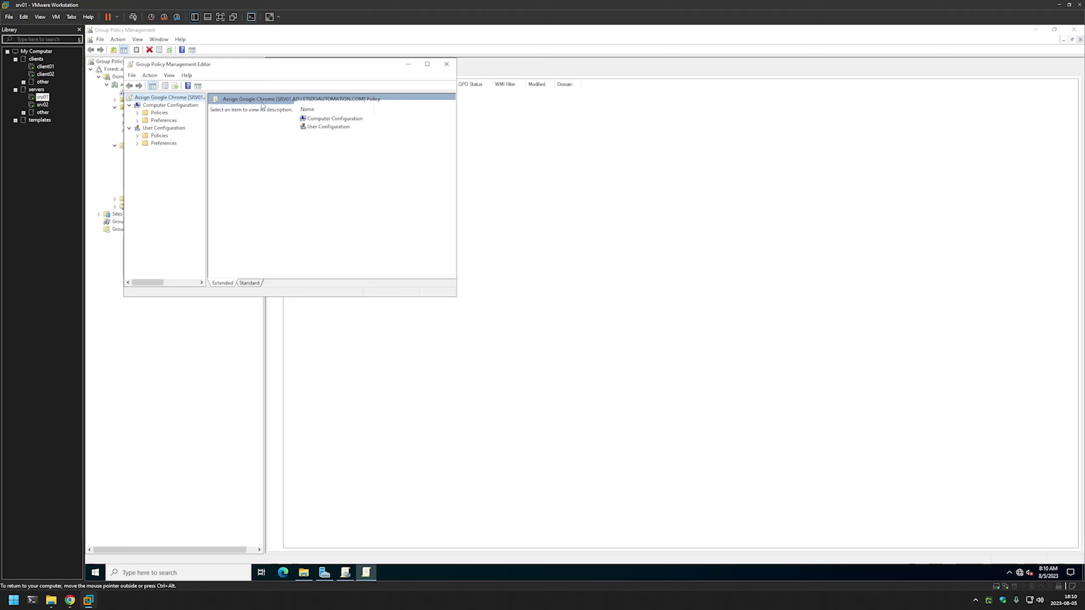
pyautogui.moveTo(280, 76); pyautogui.dragTo(331, 88)
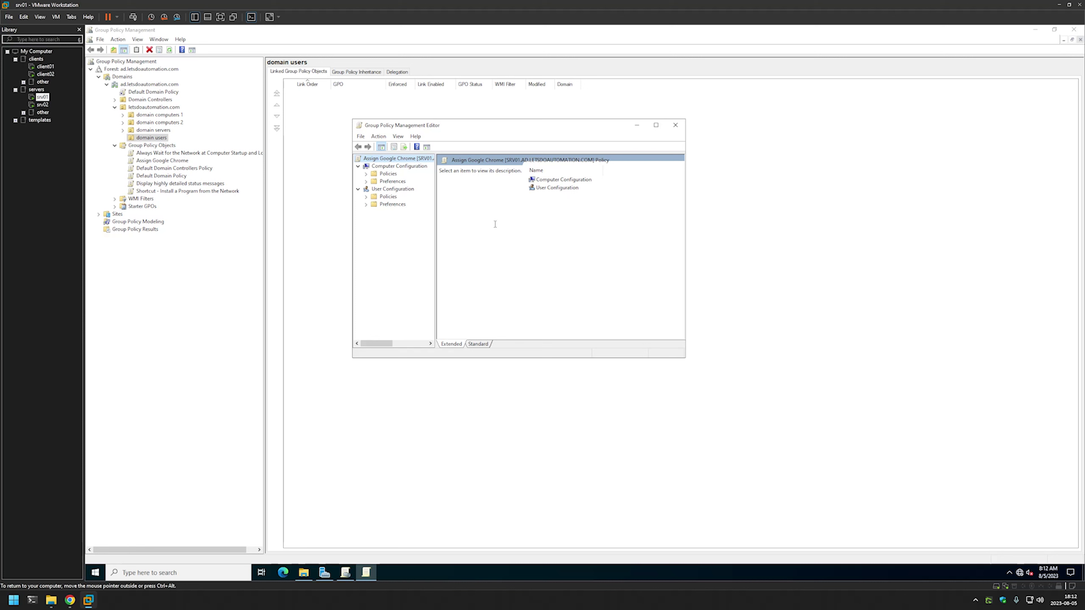
# Go to Computer Configuration > Policies > Software Settings > Software installation.
pyautogui.click(382, 167)
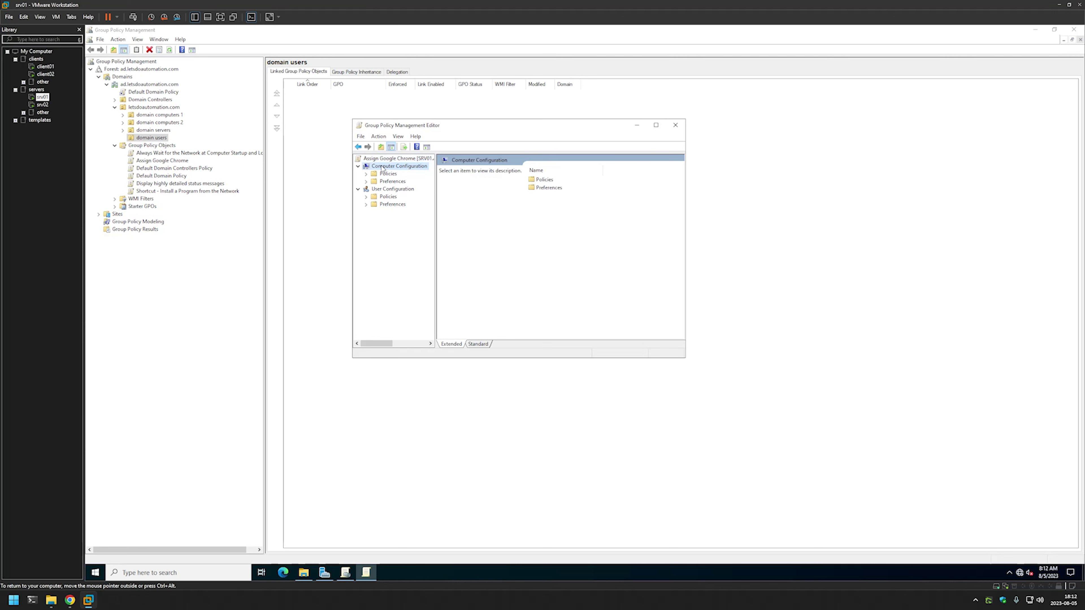
pyautogui.click(366, 175)
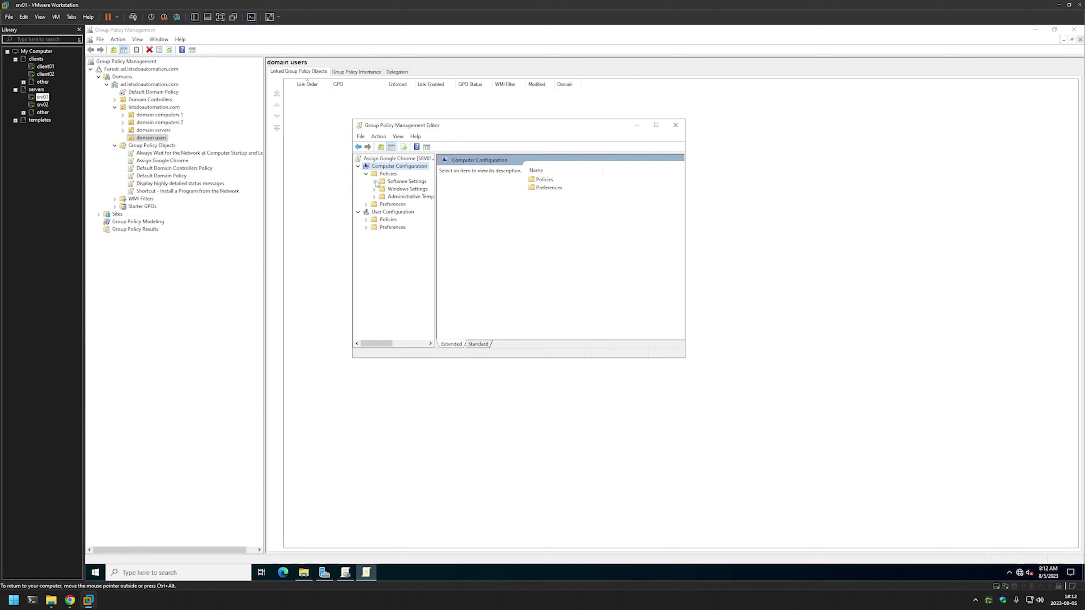
pyautogui.click(374, 182)
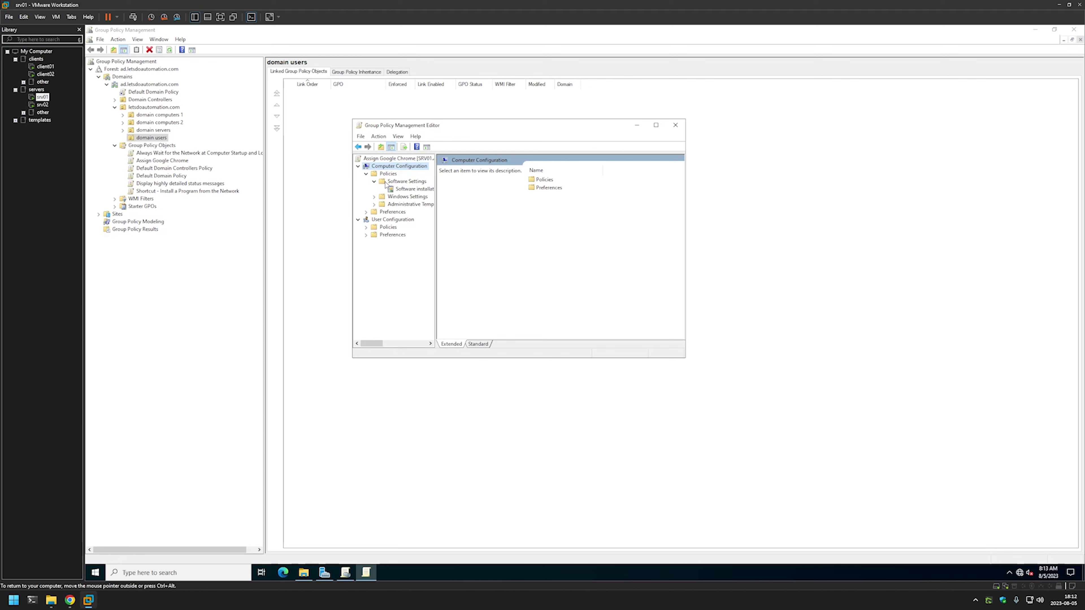
pyautogui.click(405, 189)
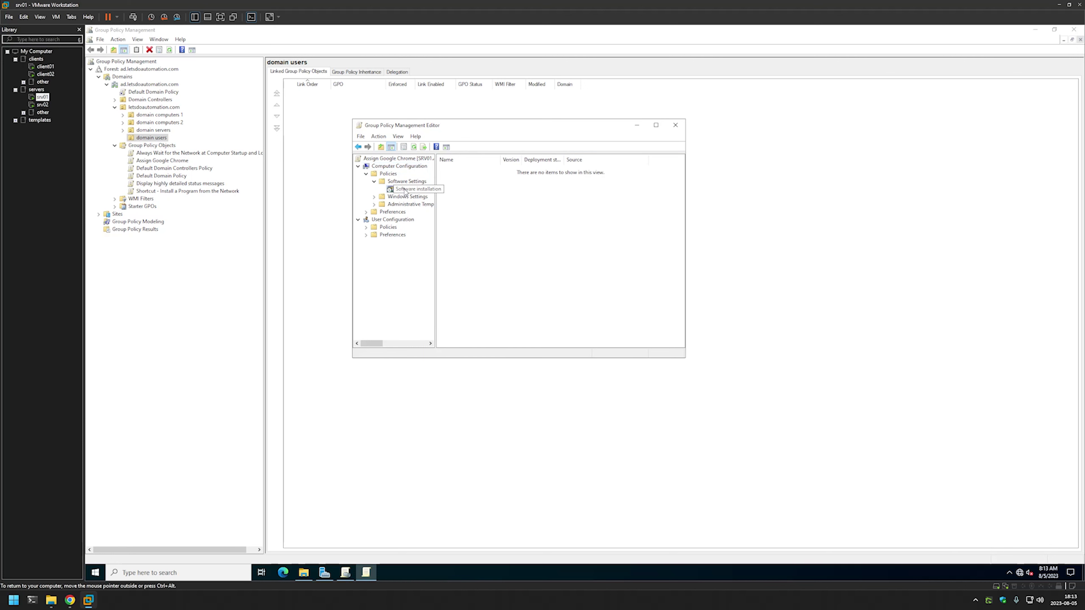
# Start a new package and browse to \\srv02\software\Google chrome to select the Chrome installer.
pyautogui.rightClick(405, 191)
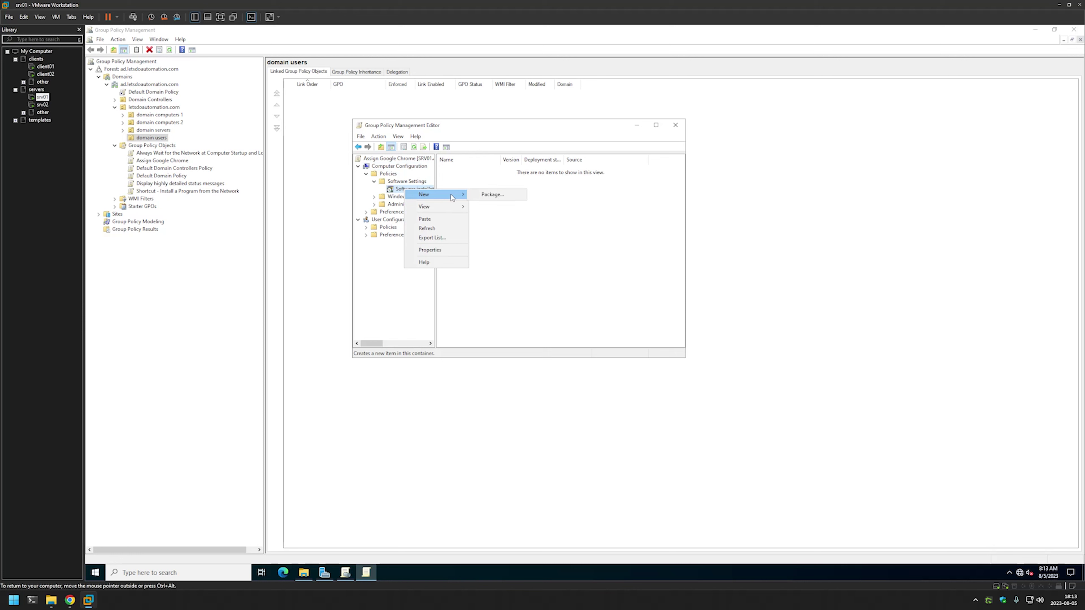
pyautogui.click(490, 195)
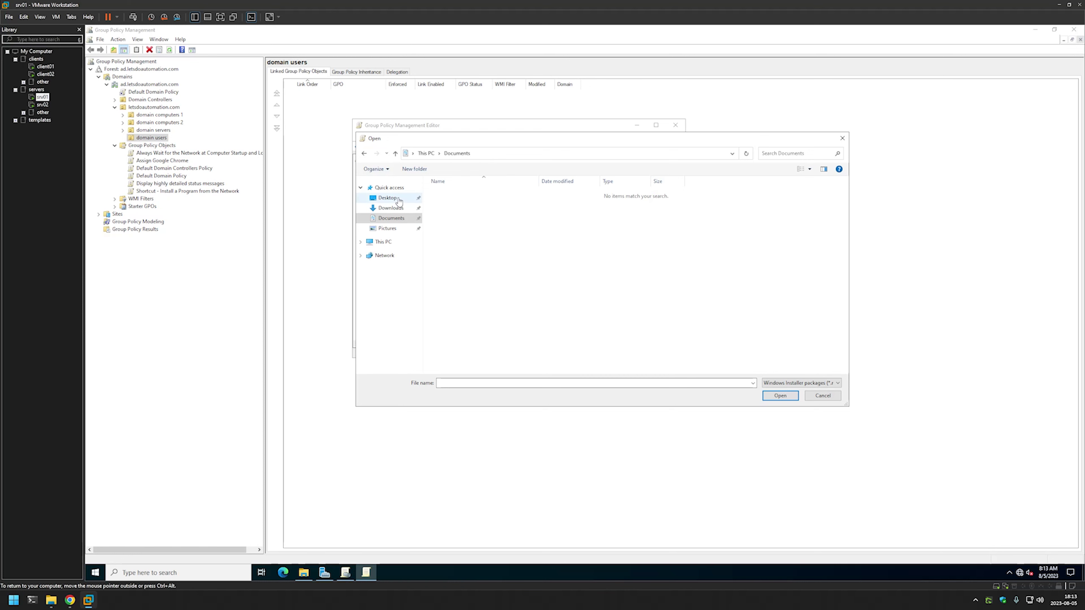
pyautogui.click(387, 198)
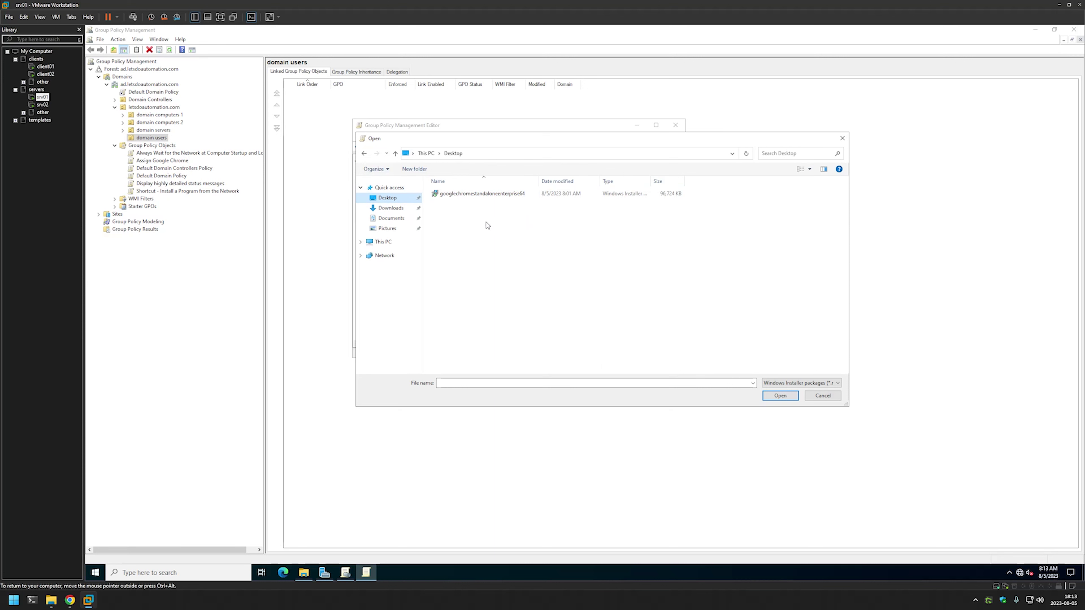
pyautogui.click(489, 154)
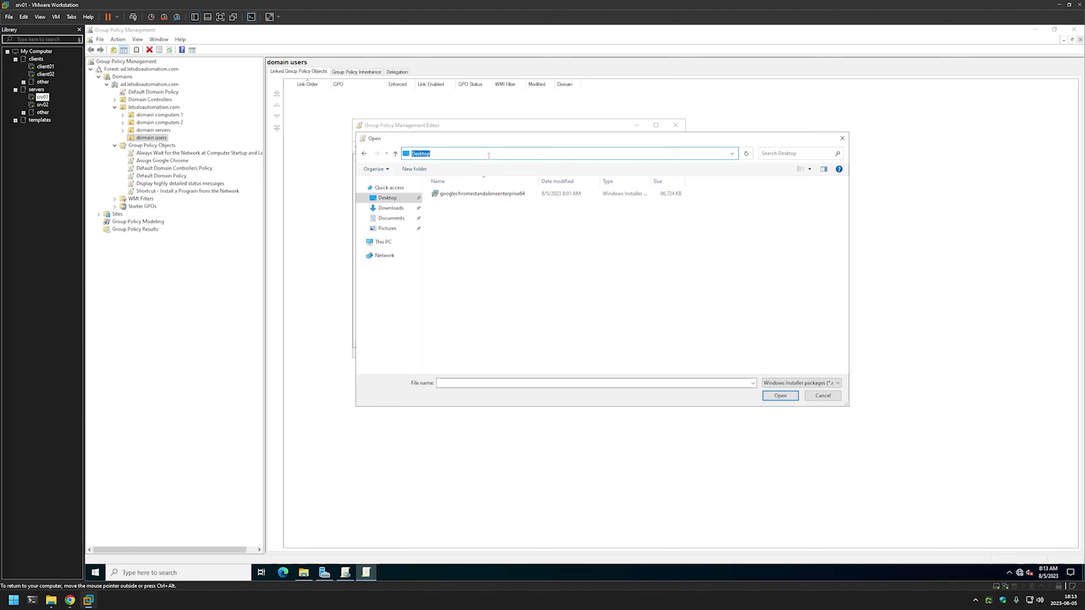
pyautogui.write('\\\\srv02')
pyautogui.press('Return')
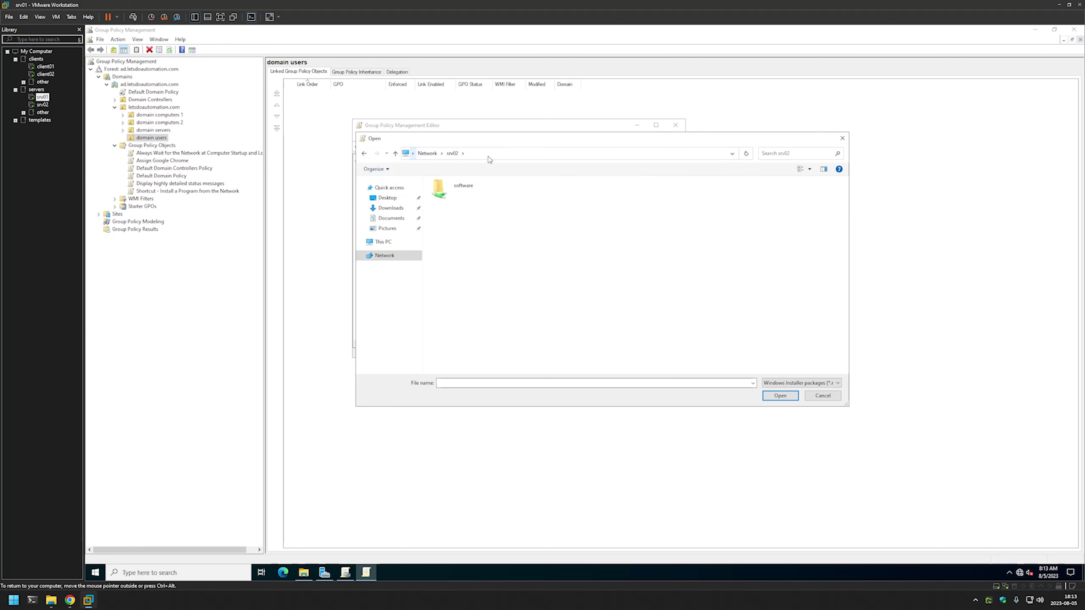
pyautogui.doubleClick(473, 189)
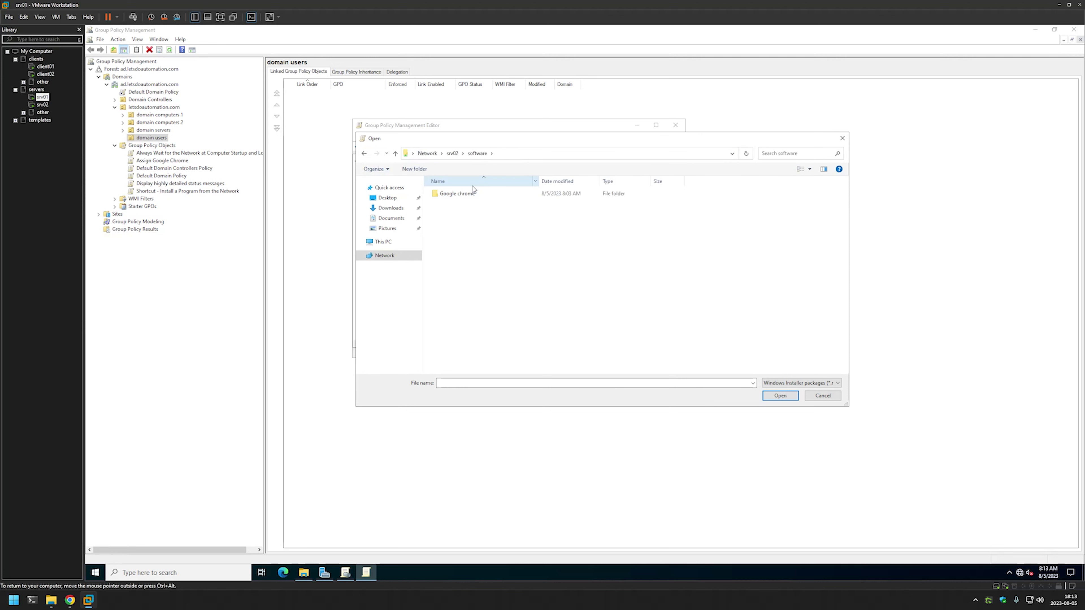
pyautogui.doubleClick(468, 194)
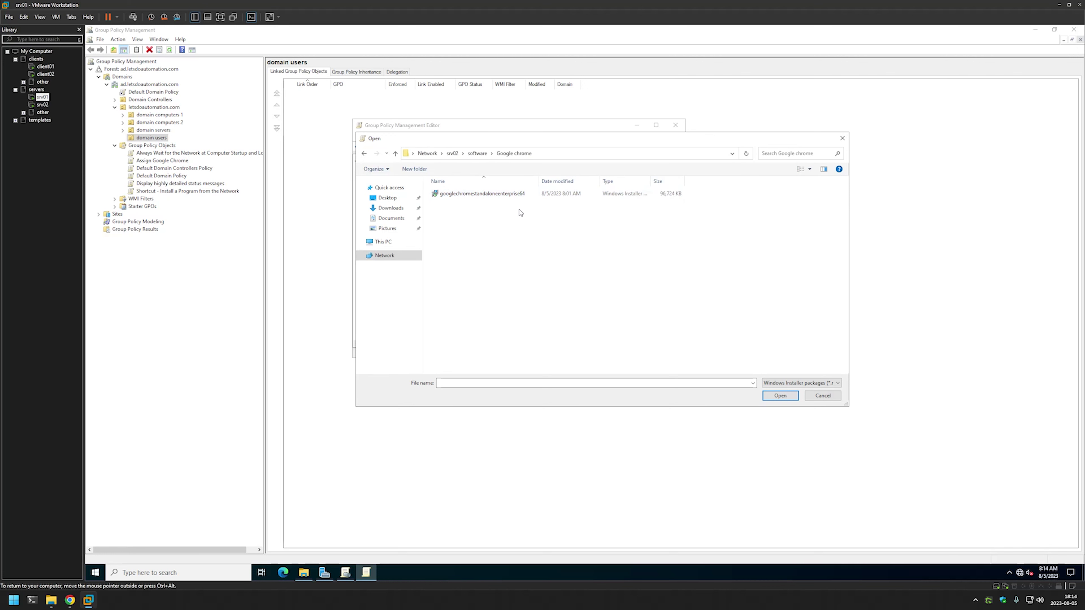
pyautogui.click(478, 196)
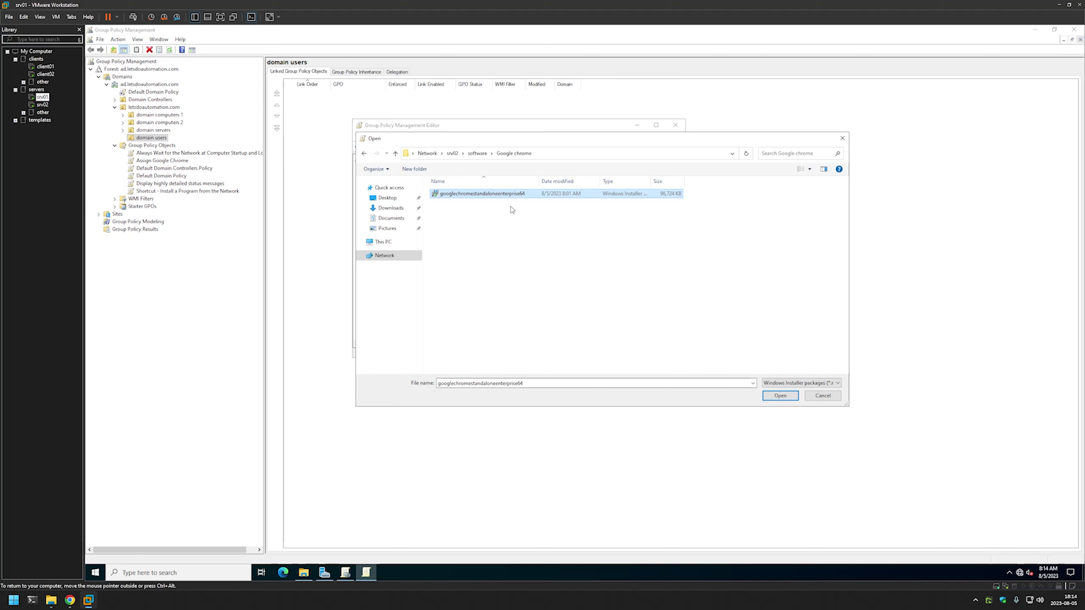
# Check the network path, then pick googlechromestandaloneenterprise64.msi as the package.
pyautogui.click(542, 153)
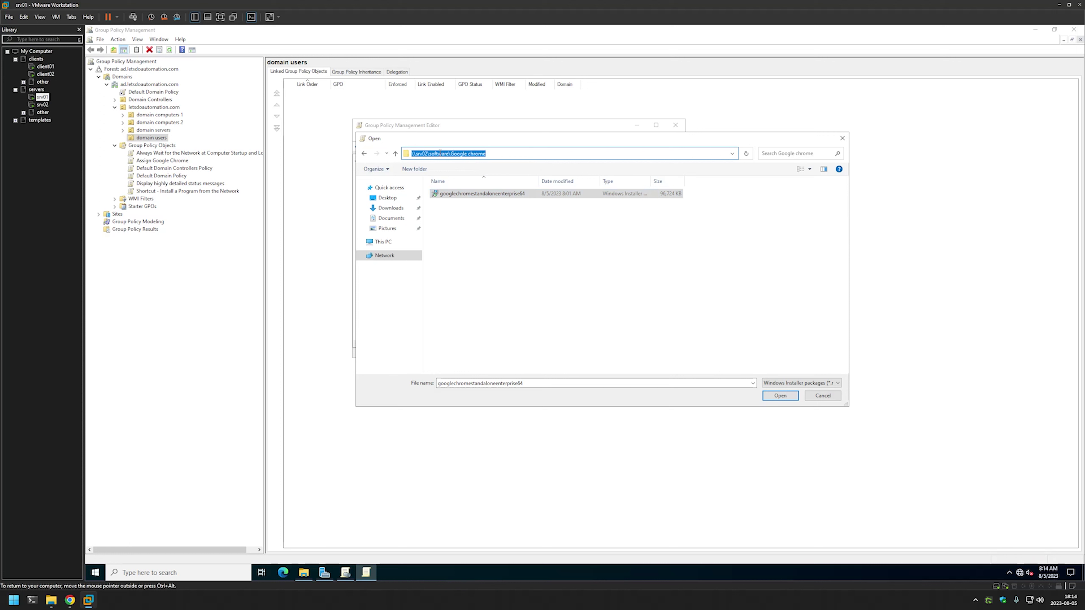
pyautogui.click(414, 153)
pyautogui.moveTo(414, 154); pyautogui.dragTo(503, 154)
pyautogui.click(530, 228)
pyautogui.click(494, 196)
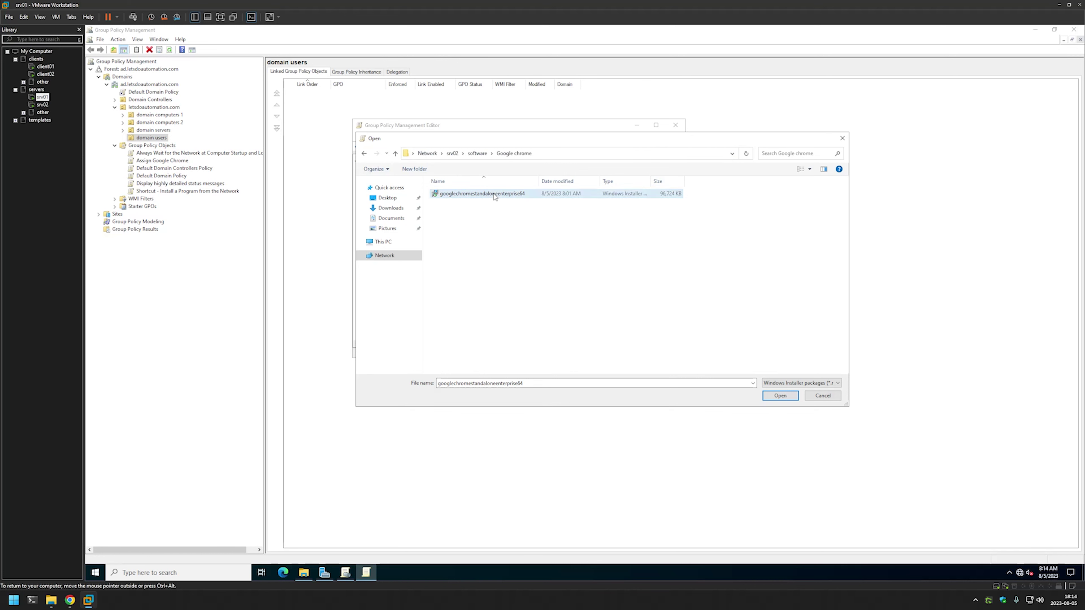
pyautogui.doubleClick(494, 195)
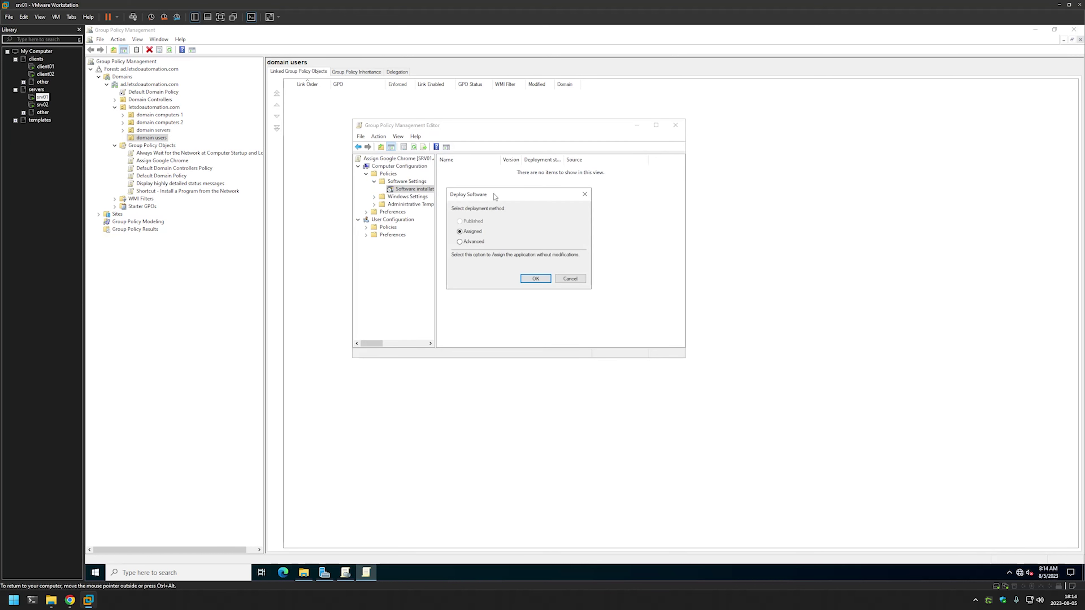
# Choose Advanced deployment to open the Google Chrome package properties.
pyautogui.click(460, 242)
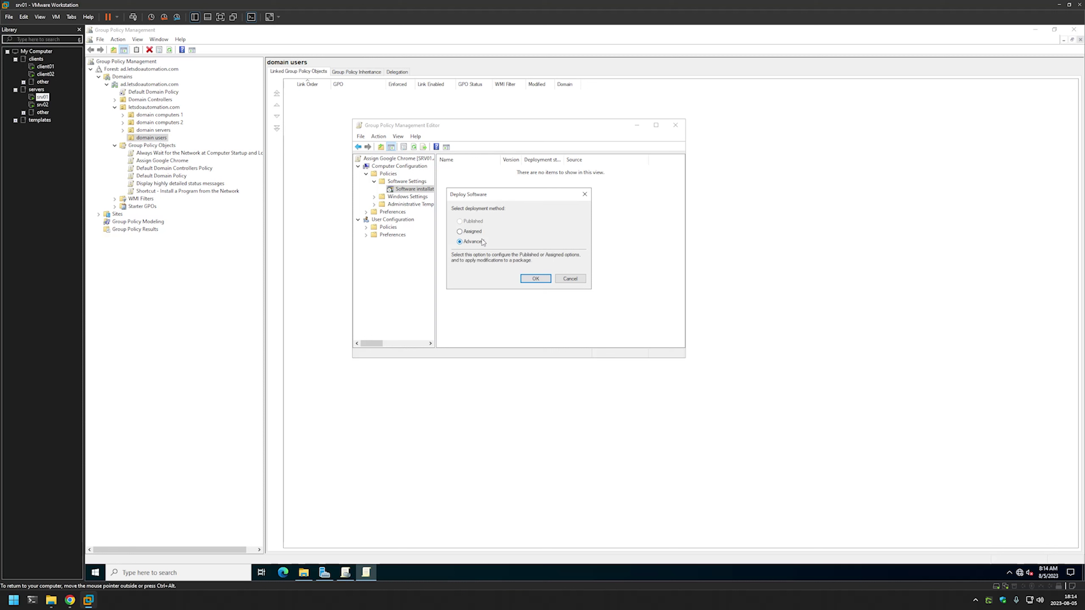
pyautogui.click(536, 279)
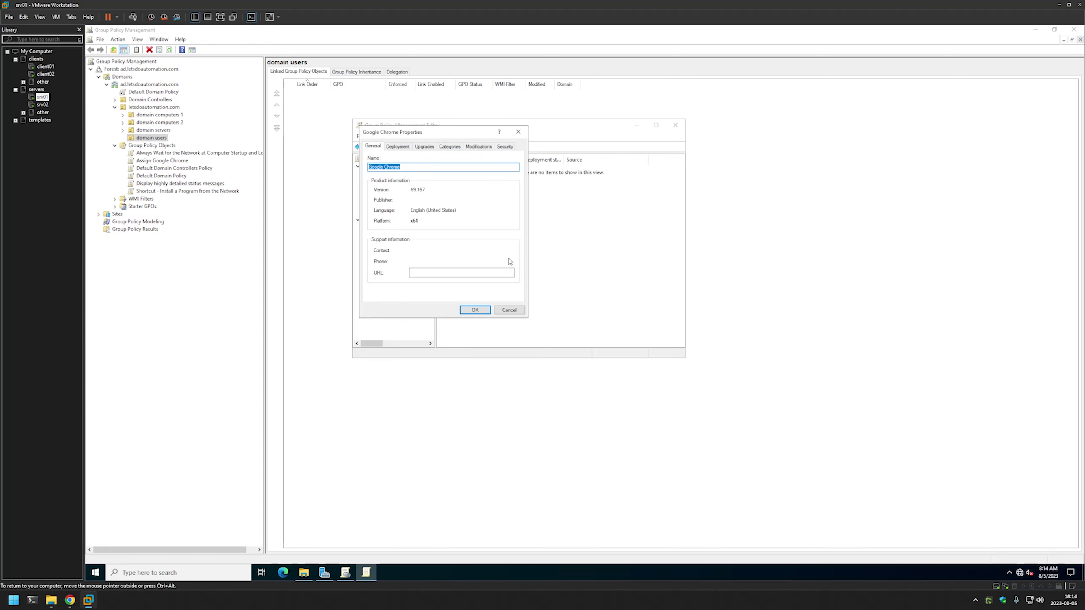
pyautogui.moveTo(438, 138); pyautogui.dragTo(518, 179)
# Review the package property tabs, accept with Assigned deployment, and close the policy editor.
pyautogui.click(475, 190)
pyautogui.click(501, 192)
pyautogui.click(527, 188)
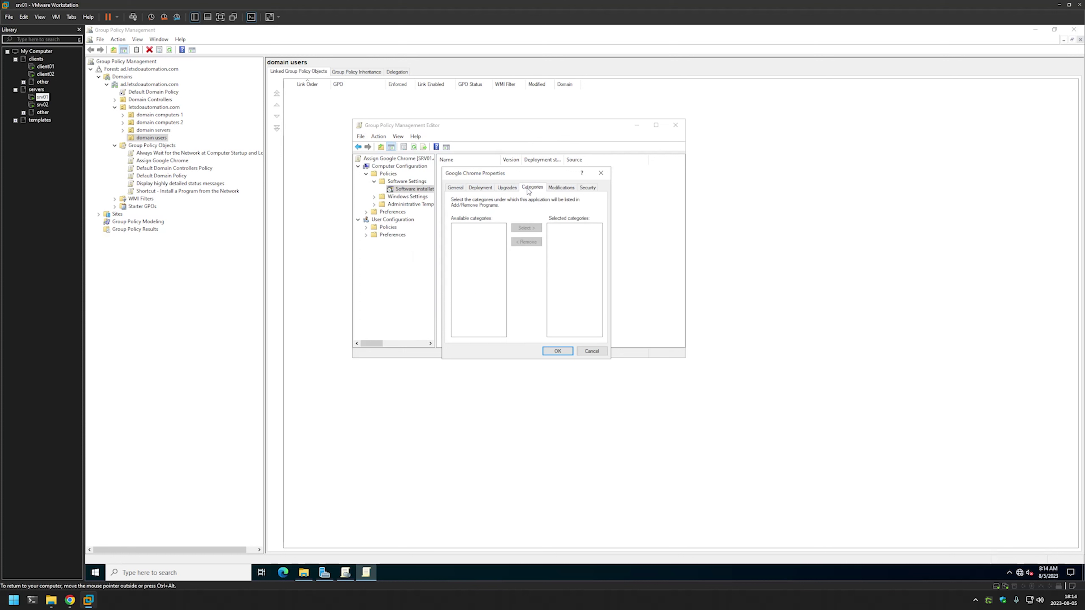
pyautogui.click(561, 188)
pyautogui.click(588, 188)
pyautogui.click(480, 188)
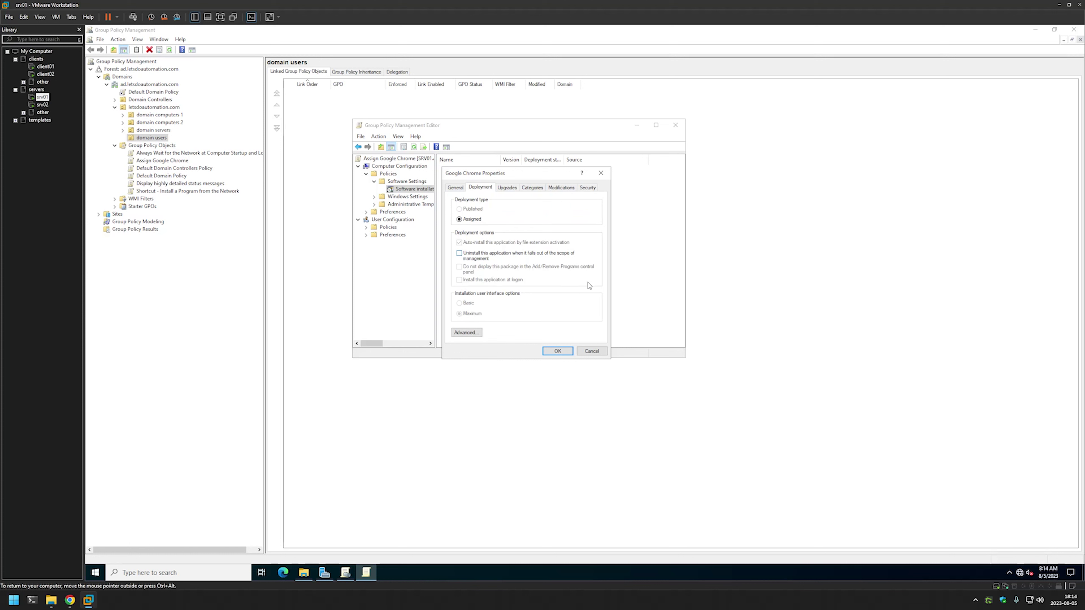
pyautogui.click(557, 351)
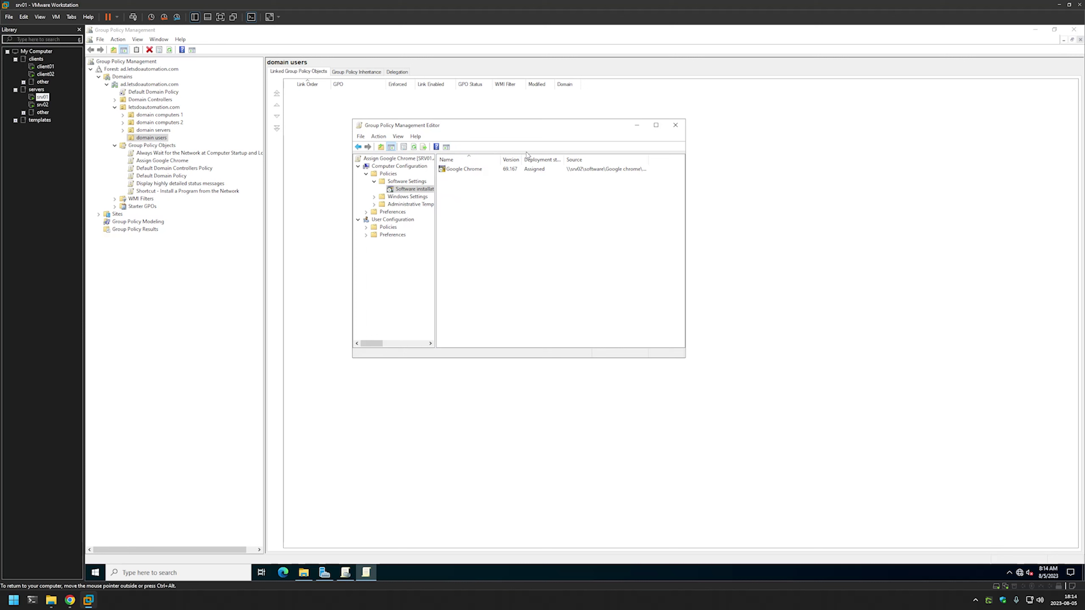
pyautogui.click(674, 125)
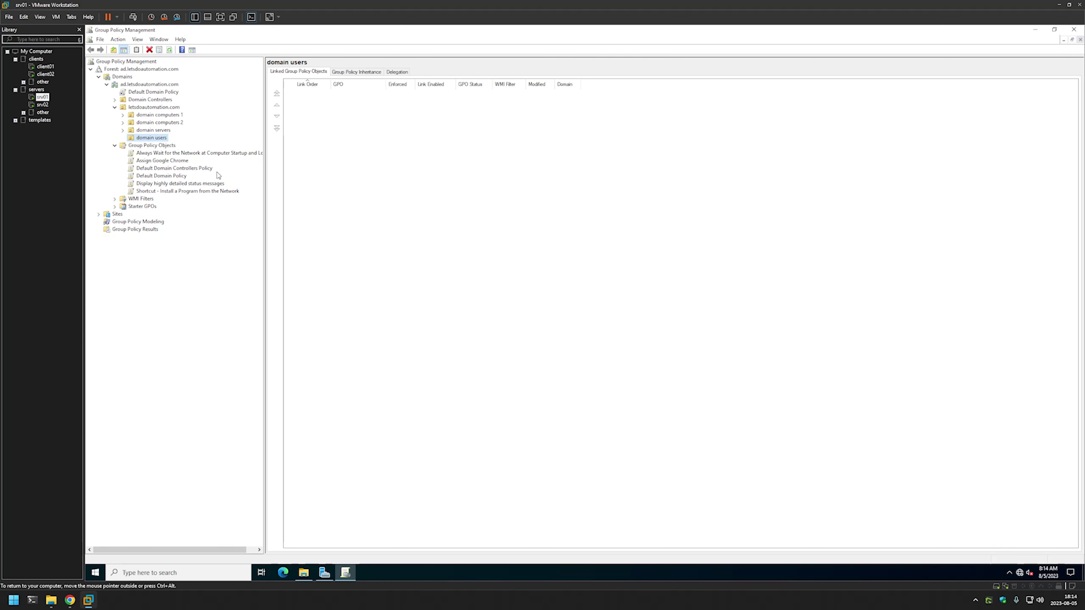
# Set the Assign Google Chrome GPO's WMI filter to 64bit OS on its Scope tab.
pyautogui.click(177, 165)
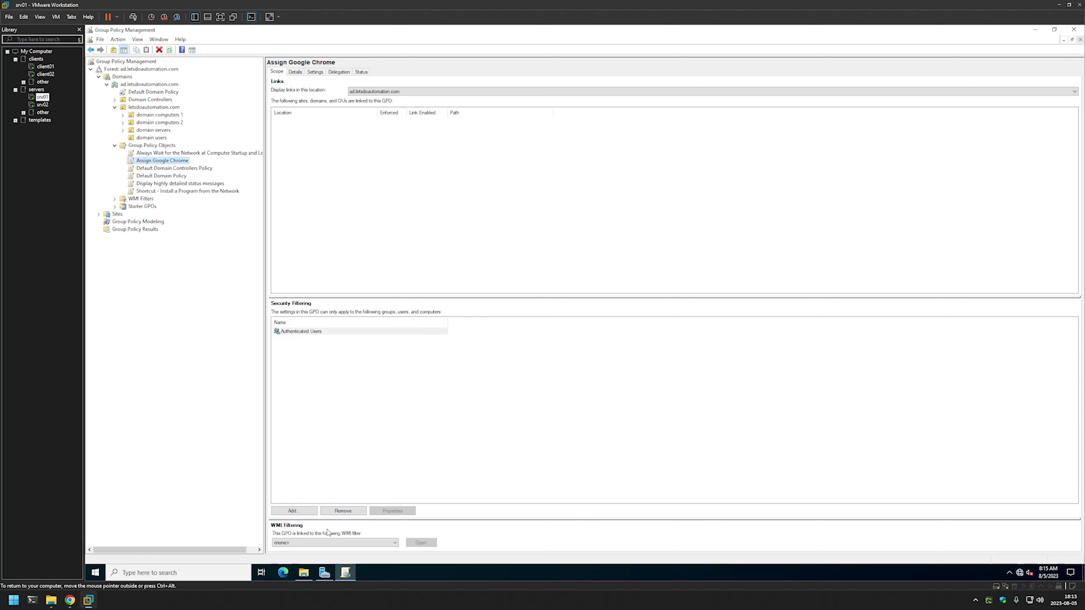
pyautogui.click(343, 542)
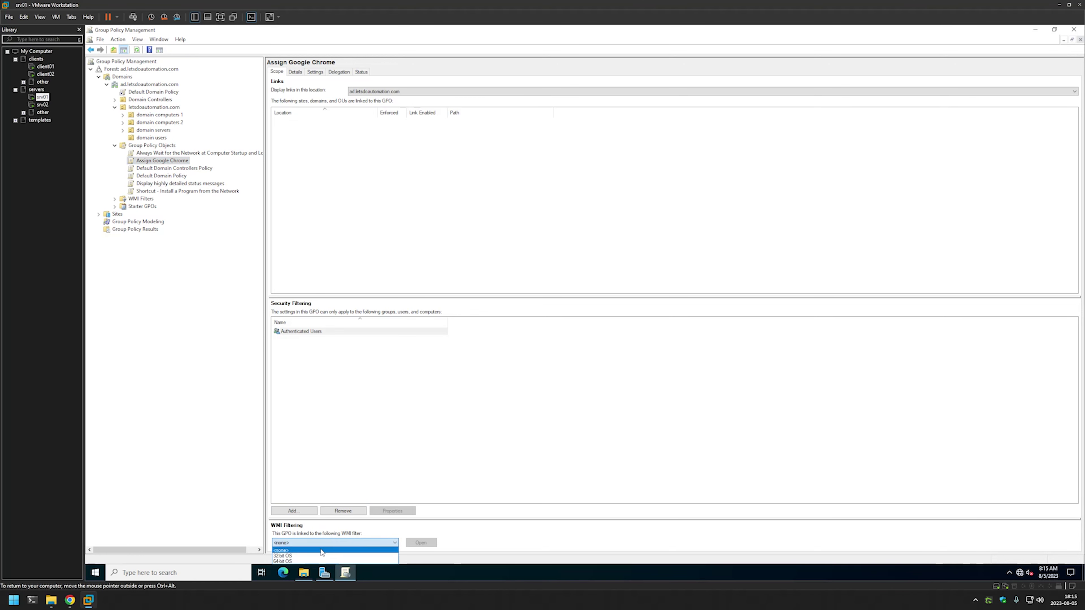
pyautogui.click(309, 561)
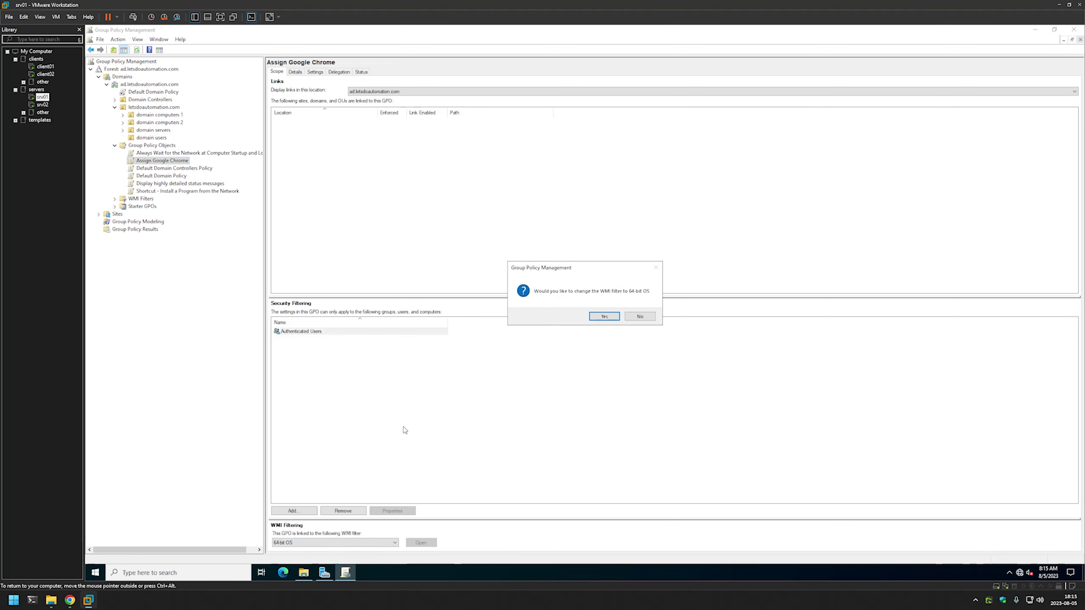
pyautogui.click(606, 316)
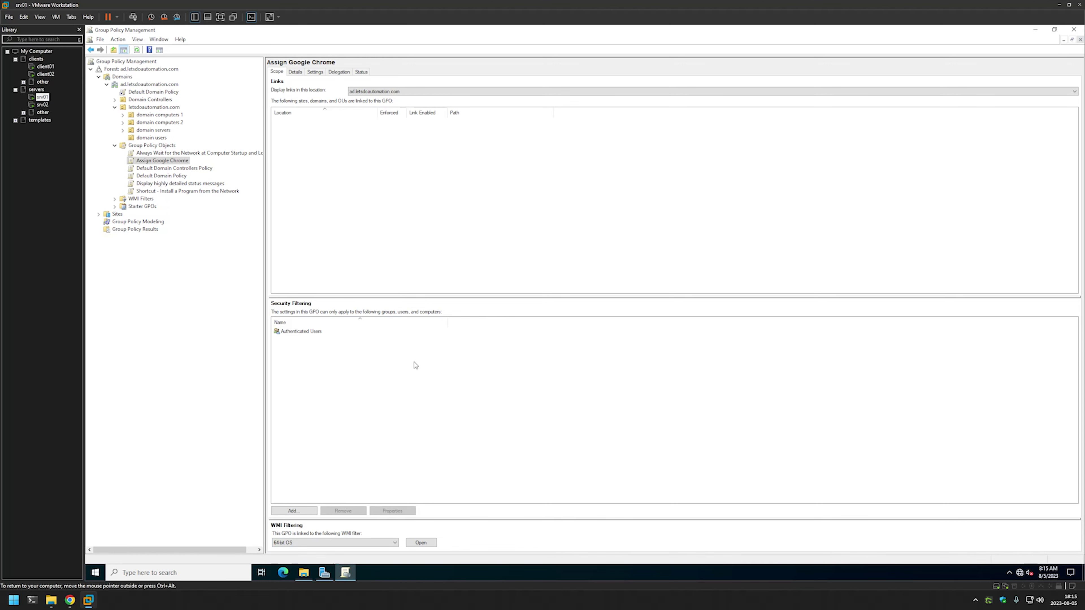
pyautogui.click(295, 73)
# Set the GPO Status to 'User configuration settings disabled' and confirm the change.
pyautogui.click(364, 172)
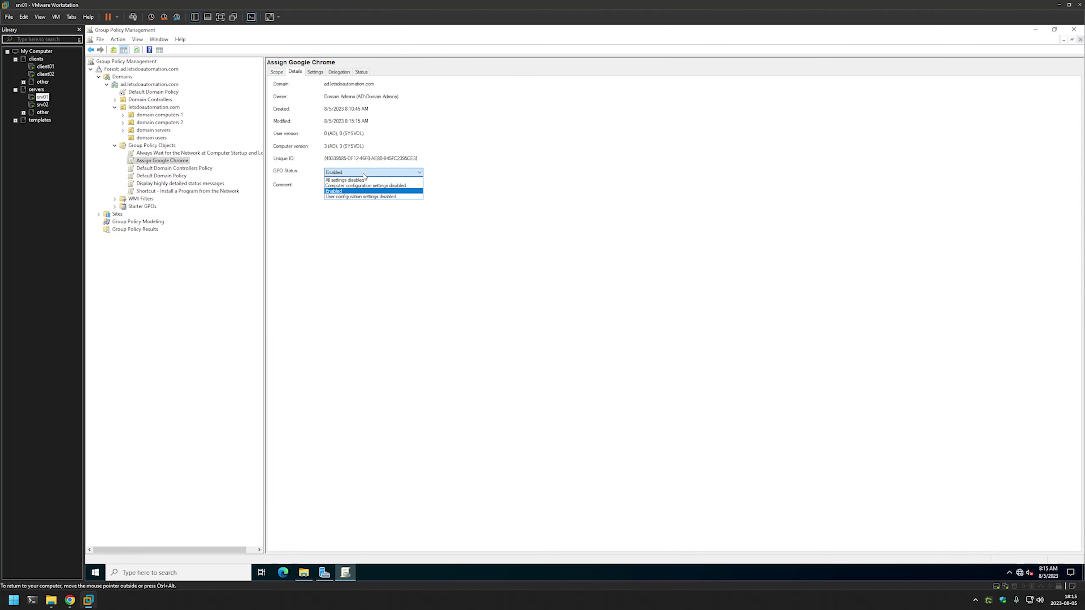
pyautogui.click(378, 197)
pyautogui.press('Return')
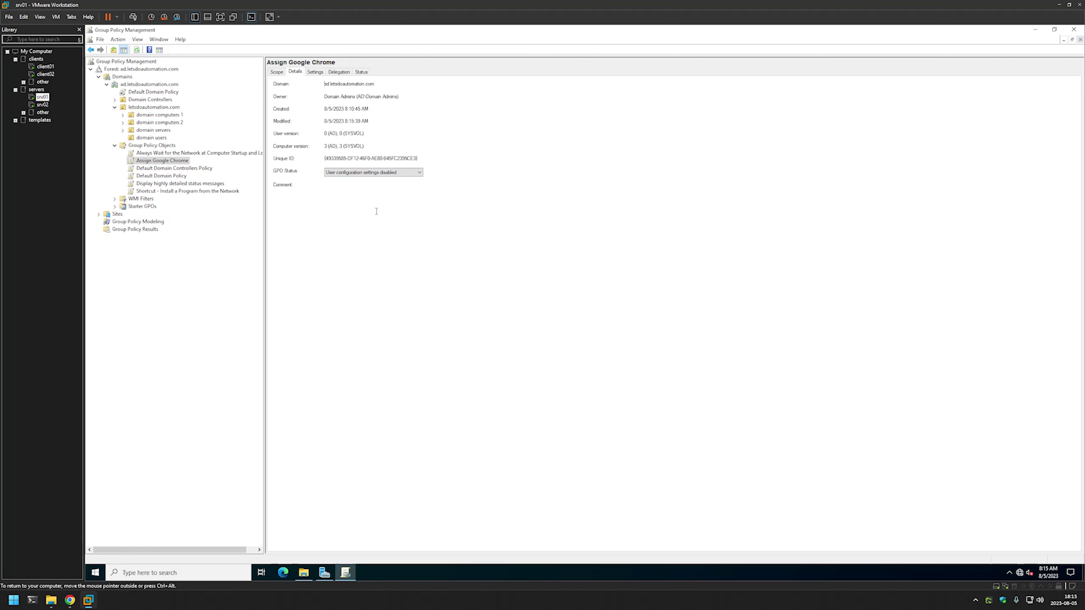
pyautogui.click(277, 72)
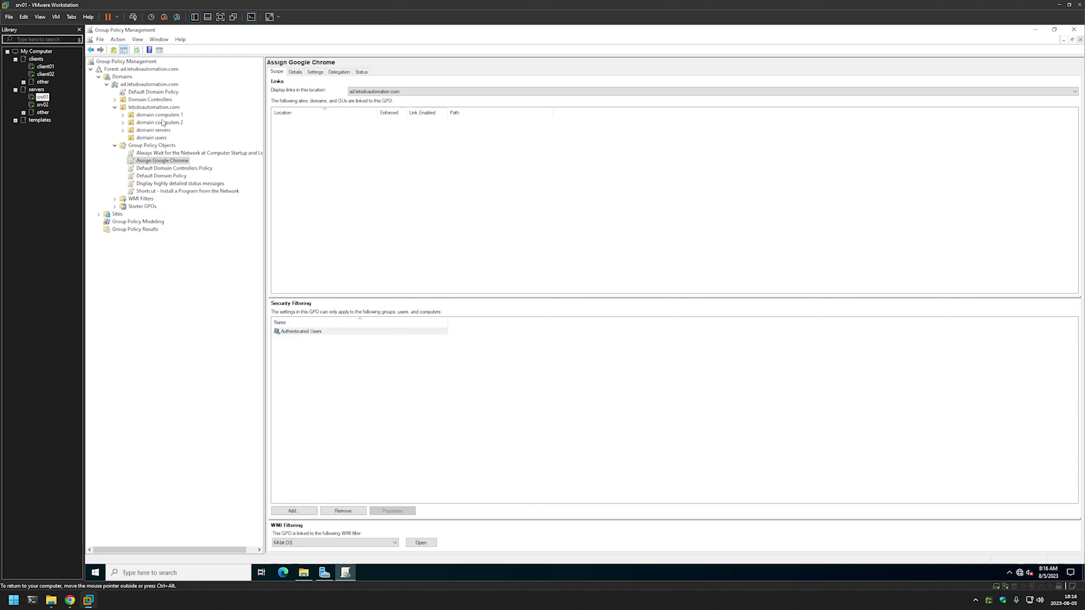
# Drag Assign Google Chrome onto domain computers 1, confirm the link, and check its linked GPOs.
pyautogui.click(123, 114)
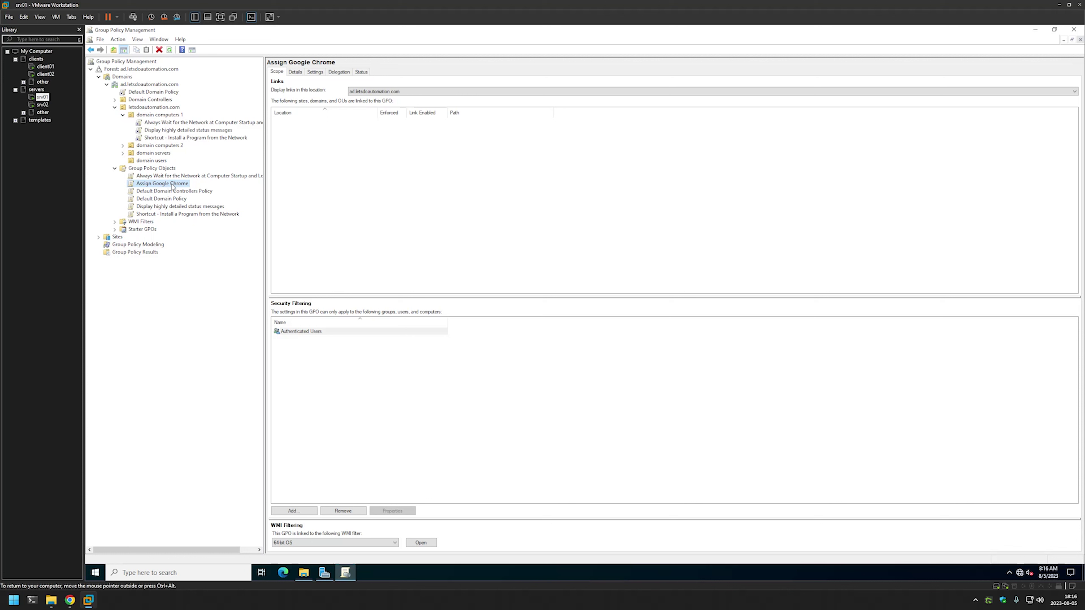
pyautogui.moveTo(172, 184); pyautogui.dragTo(172, 116)
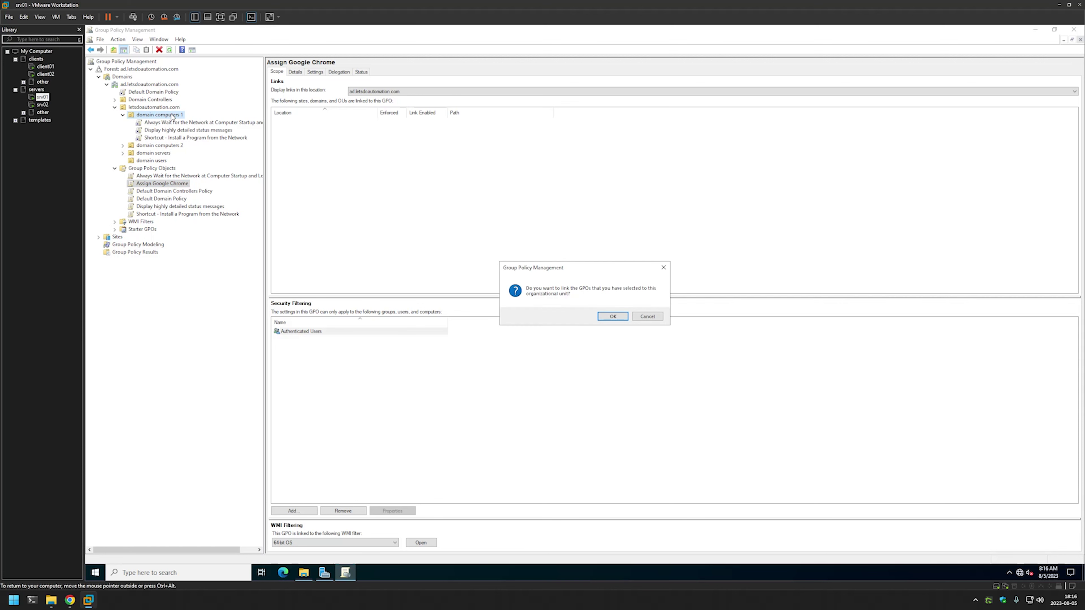
pyautogui.click(612, 316)
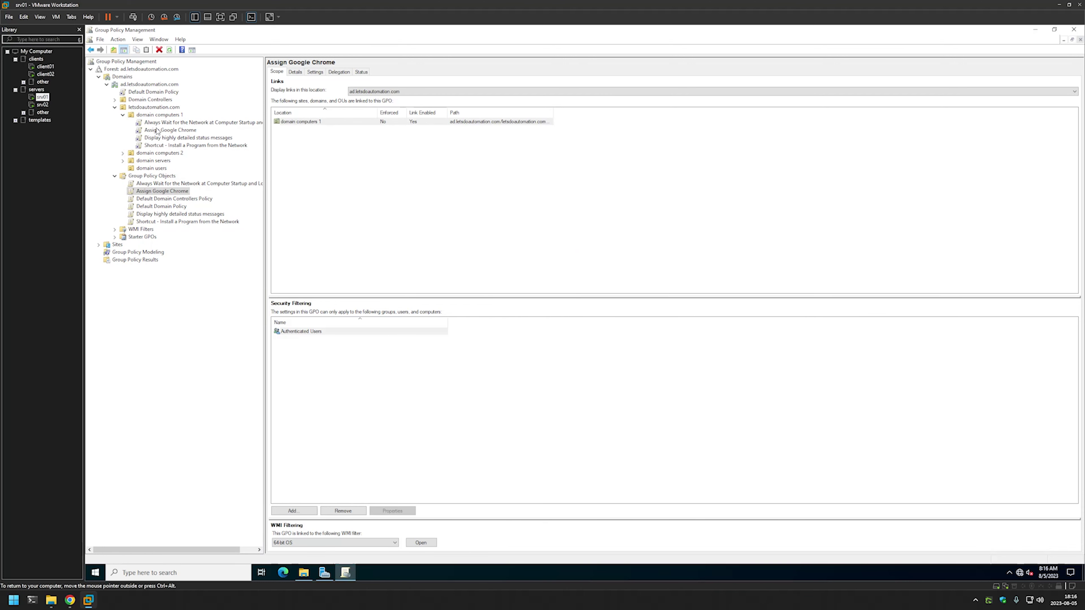
pyautogui.click(156, 130)
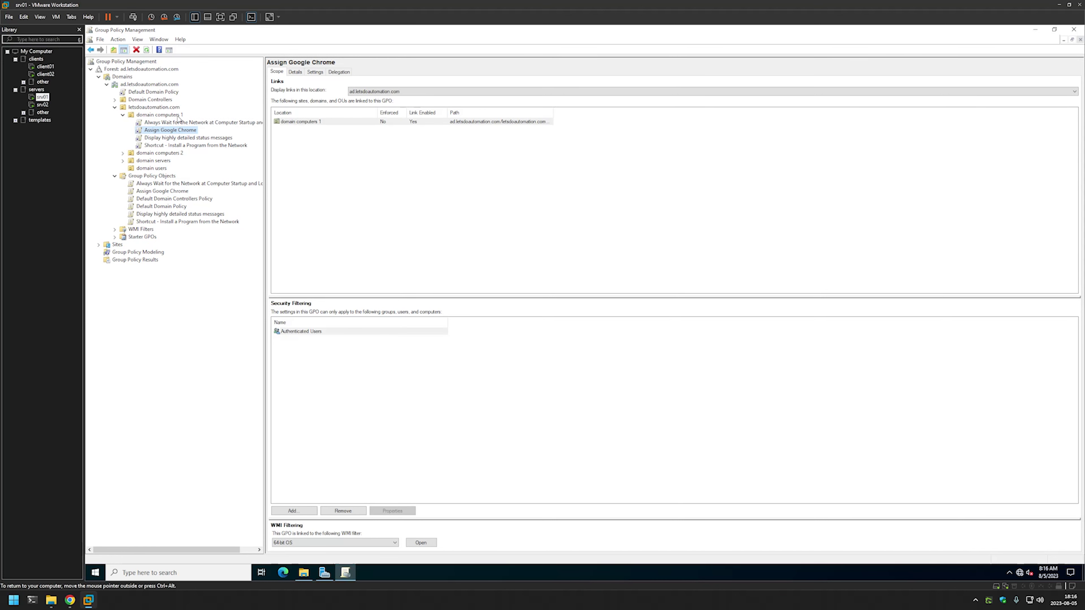
pyautogui.click(155, 116)
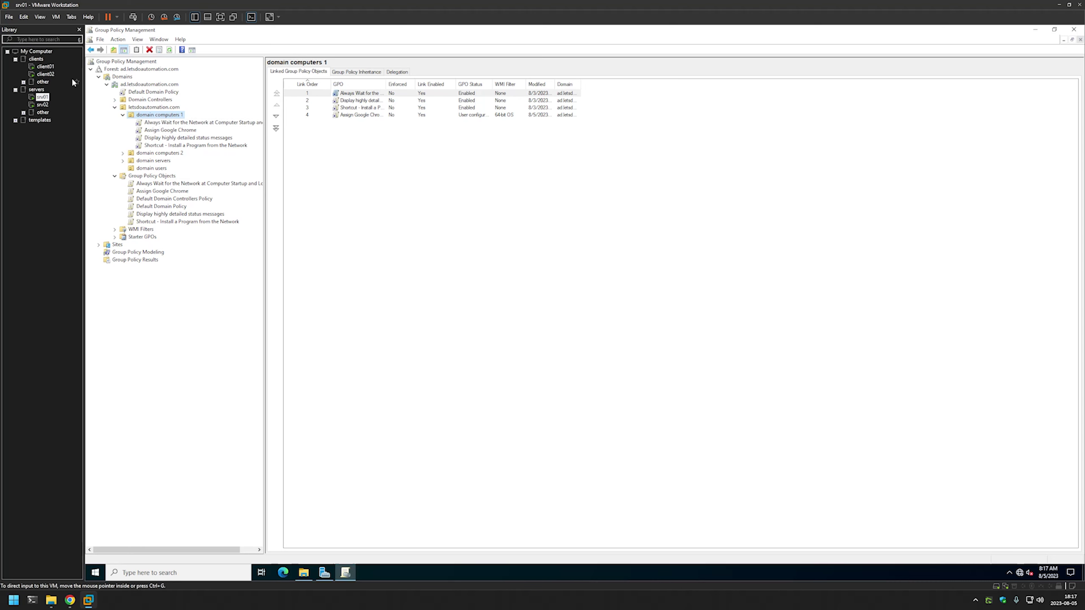
pyautogui.click(51, 68)
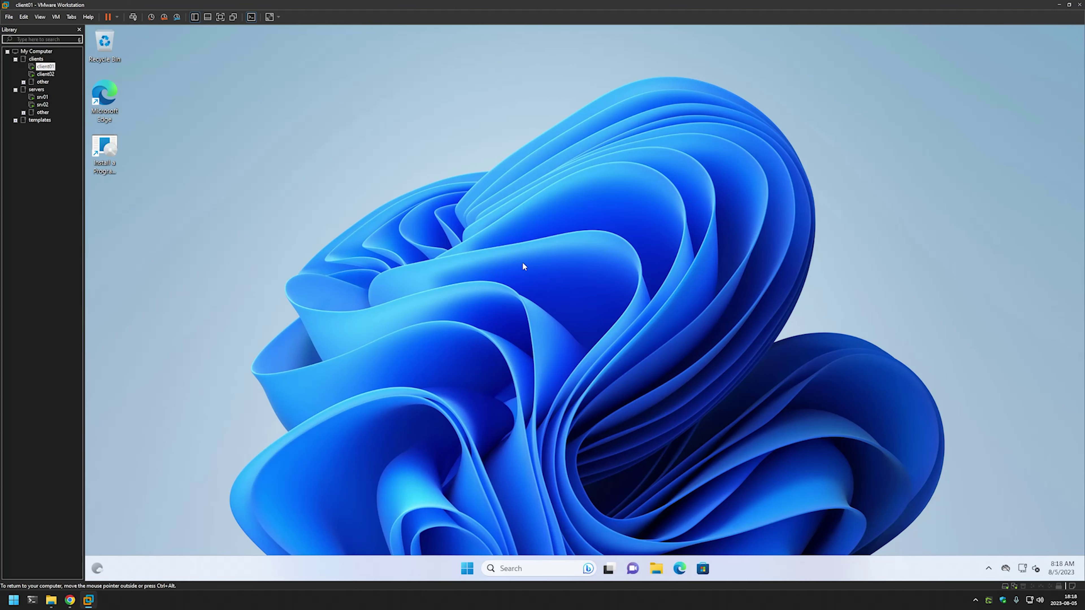
# Run gpupdate in a Command Prompt on client01, then restart it with shutdown -r -t 0.
pyautogui.press('super+r')
pyautogui.write('cmd')
pyautogui.press('Return')
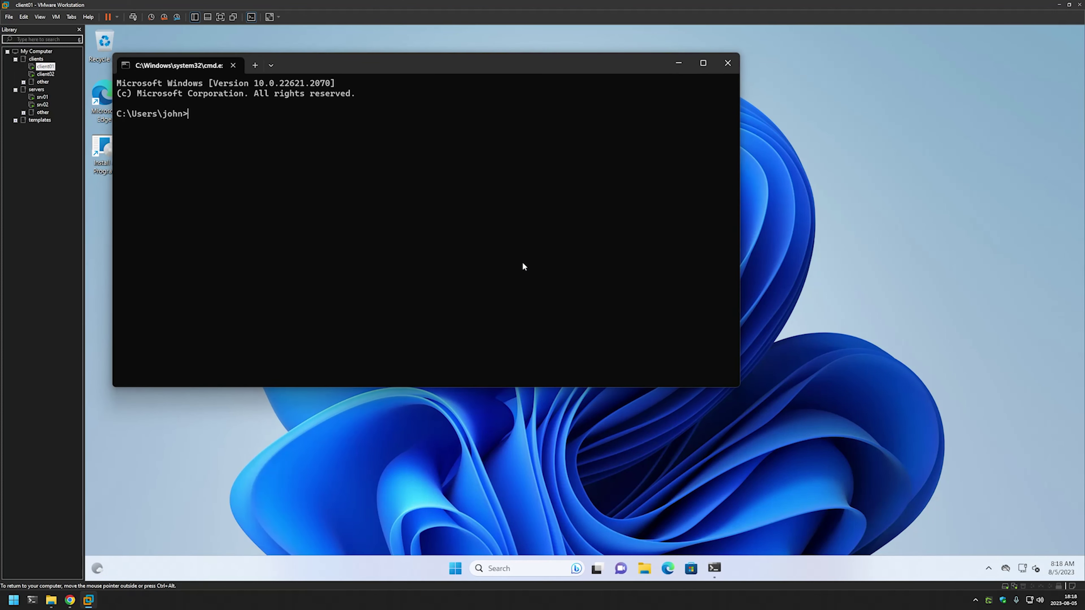
pyautogui.write('gpuodate')
pyautogui.press('Return')
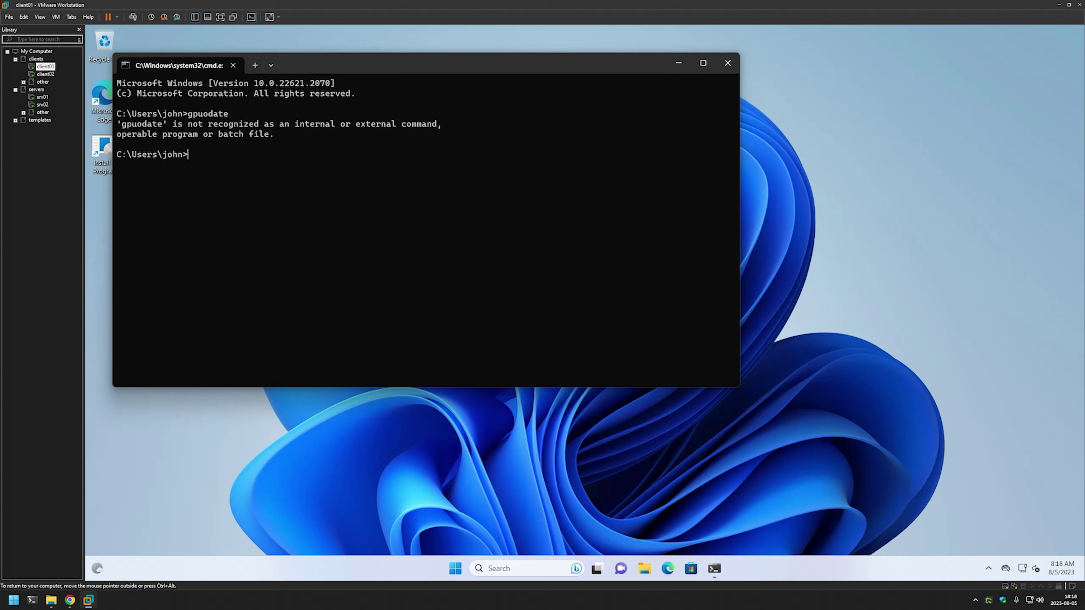
pyautogui.write('gpupdate')
pyautogui.press('Return')
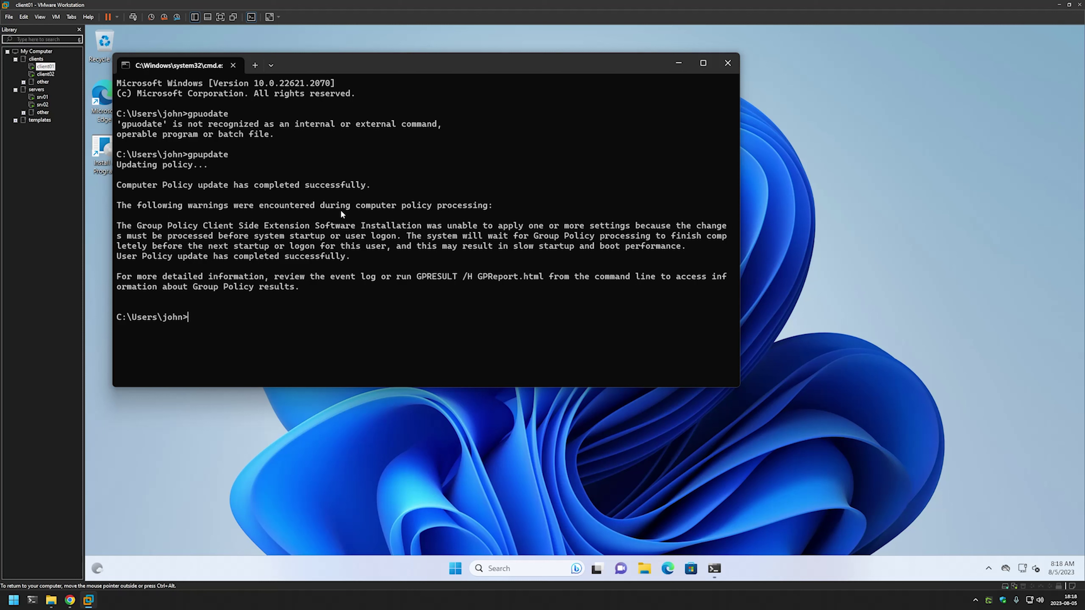
pyautogui.write('shutdown -r -t 0')
pyautogui.press('Return')
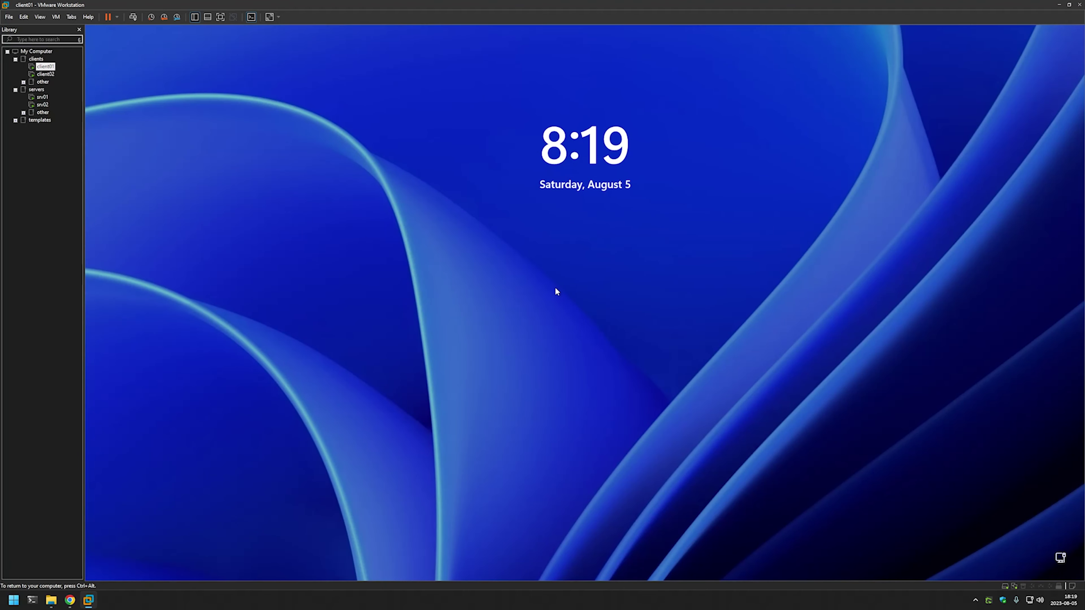
# Sign in to client01 with the account password.
pyautogui.click(555, 287)
pyautogui.write('password')
pyautogui.press('Return')
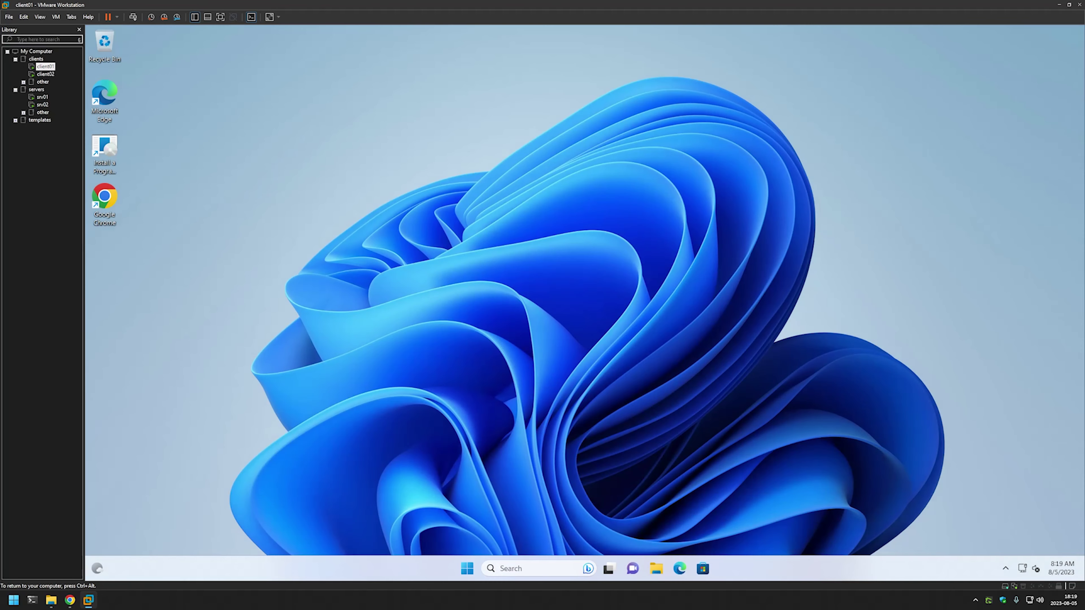
# Start Google Chrome on client01 to its welcome page, then return to srv01.
pyautogui.hotkey('ctrl', 'alt')
pyautogui.click(108, 195)
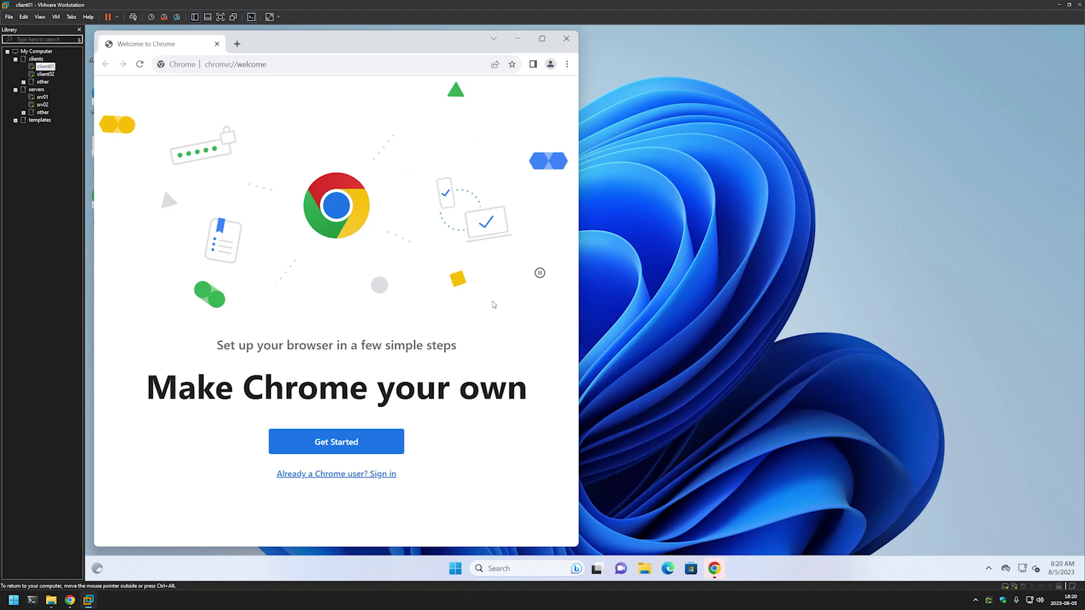
pyautogui.click(42, 97)
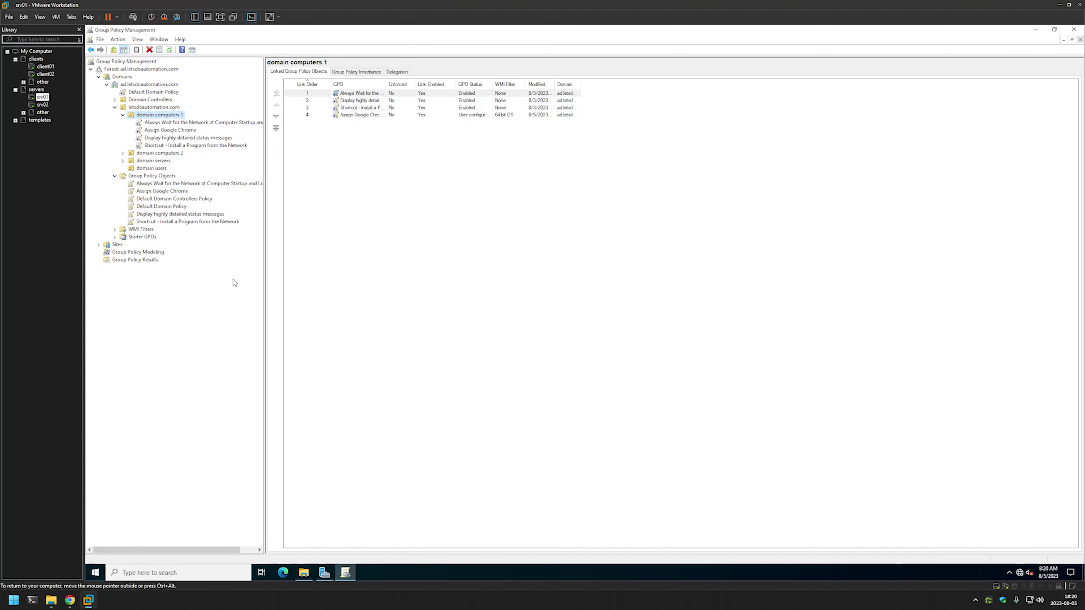
# Create a GPO named 'Publish Google Chrome' under the domain's Group Policy Objects.
pyautogui.click(169, 177)
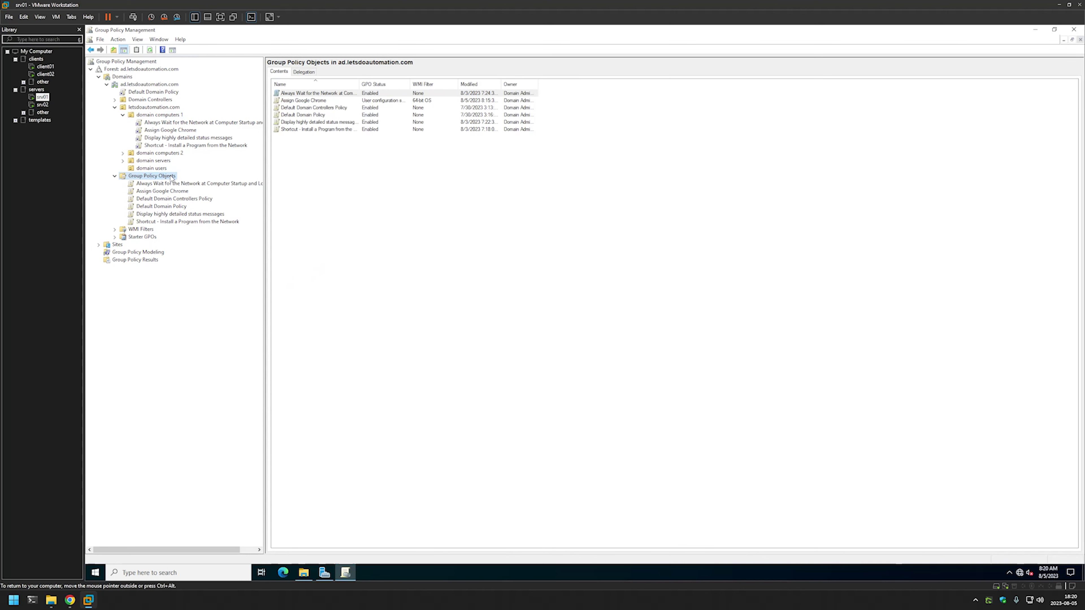
pyautogui.rightClick(171, 176)
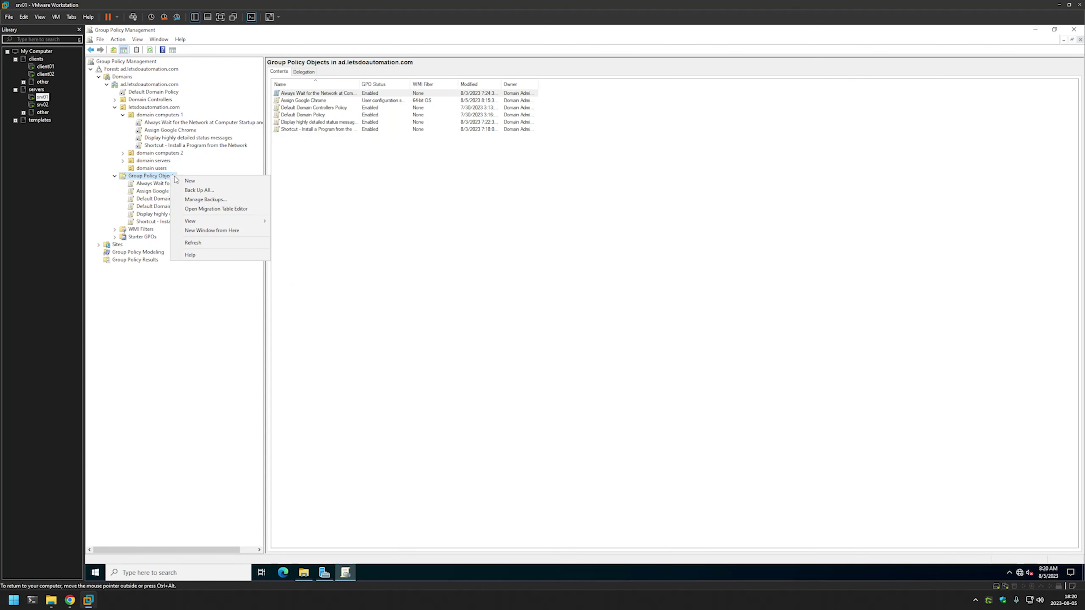
pyautogui.click(190, 181)
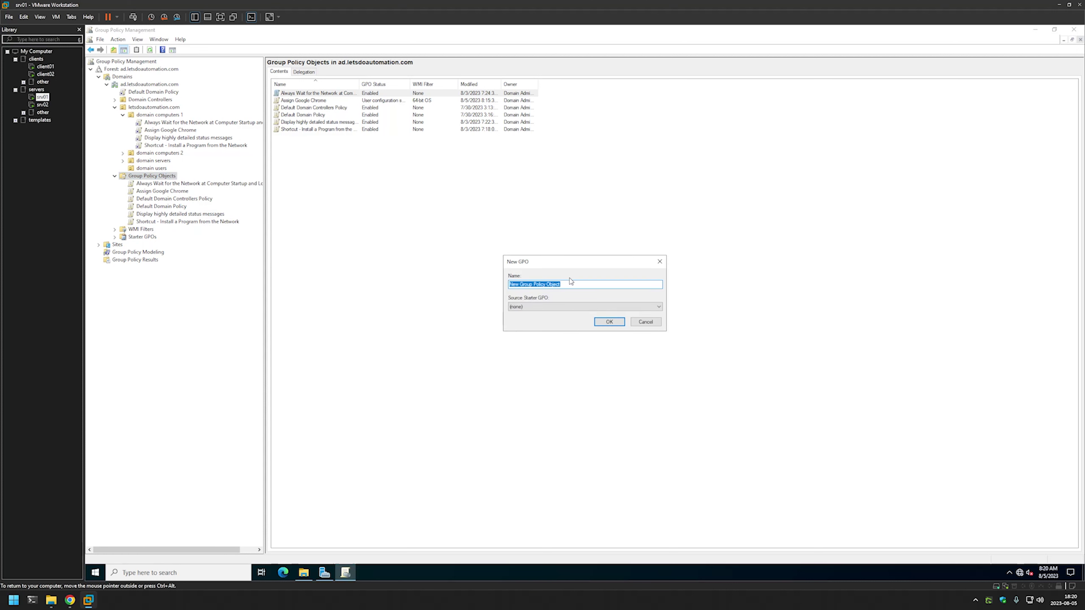
pyautogui.write('Publish Google Chrome')
pyautogui.click(608, 322)
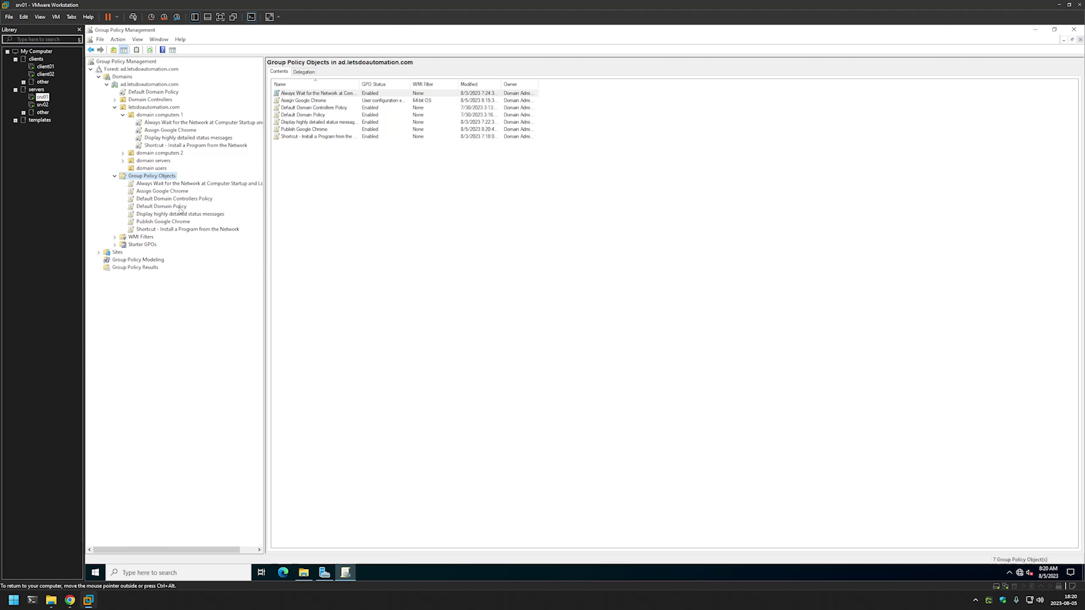
pyautogui.click(178, 224)
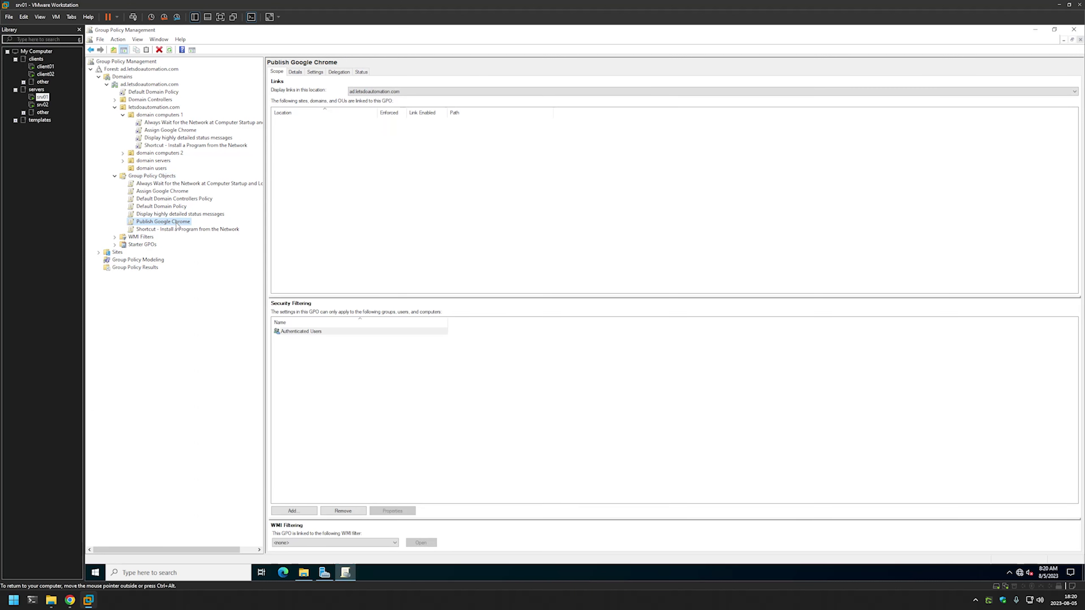
pyautogui.rightClick(178, 224)
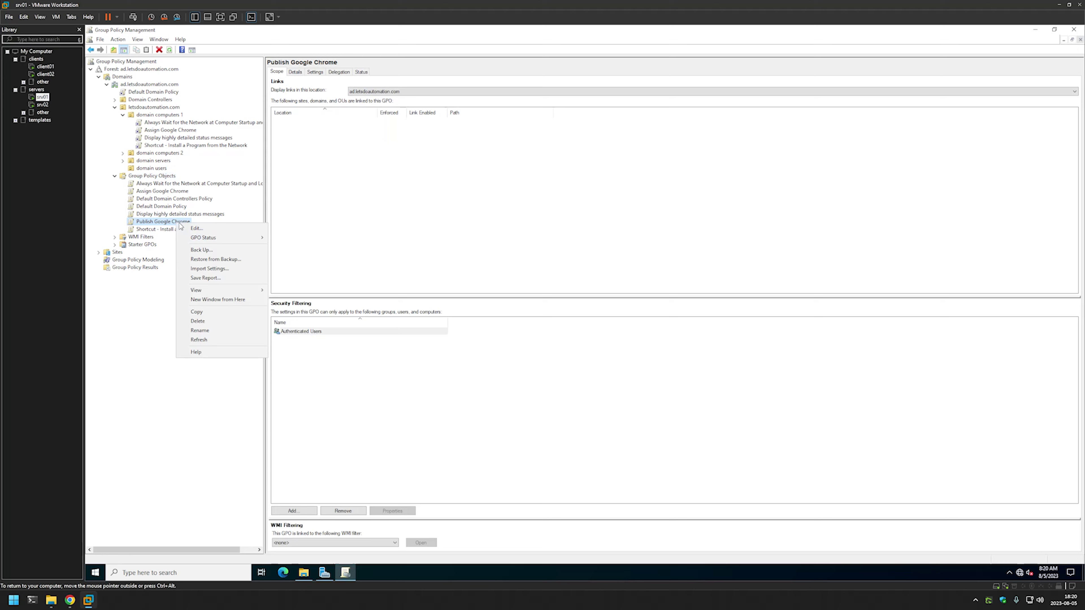
# Edit Publish Google Chrome and open User Configuration > Policies > Software Settings > Software installation.
pyautogui.click(195, 228)
pyautogui.moveTo(338, 68); pyautogui.dragTo(583, 143)
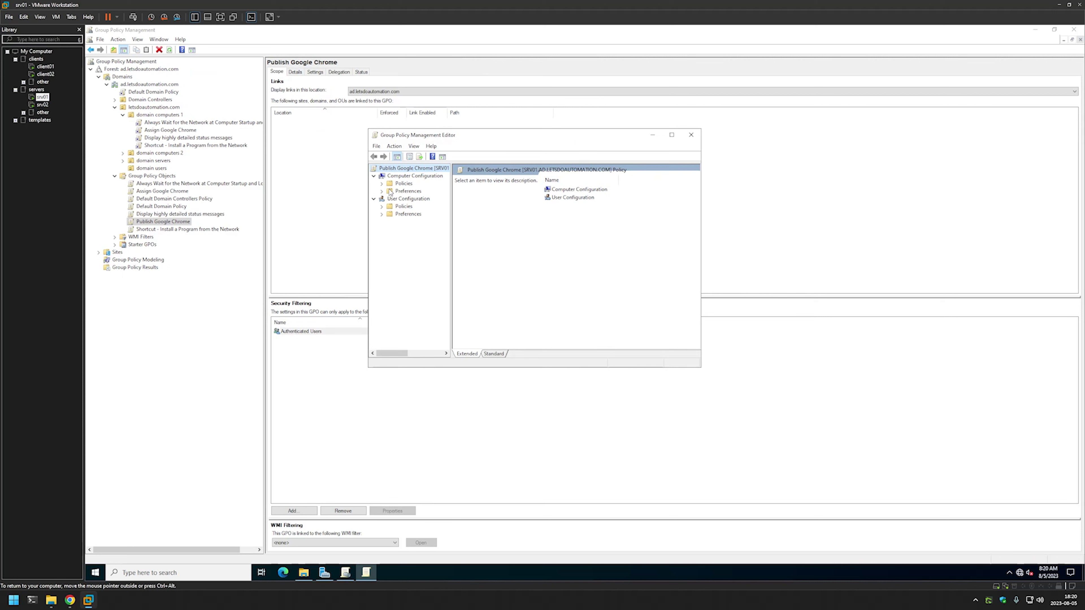
pyautogui.click(417, 199)
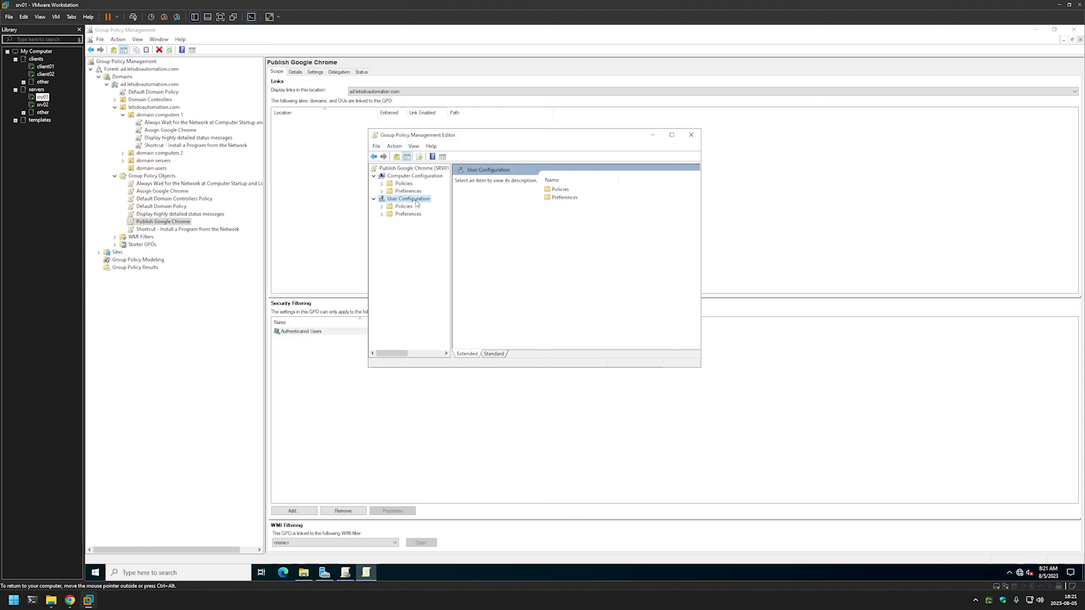
pyautogui.click(382, 207)
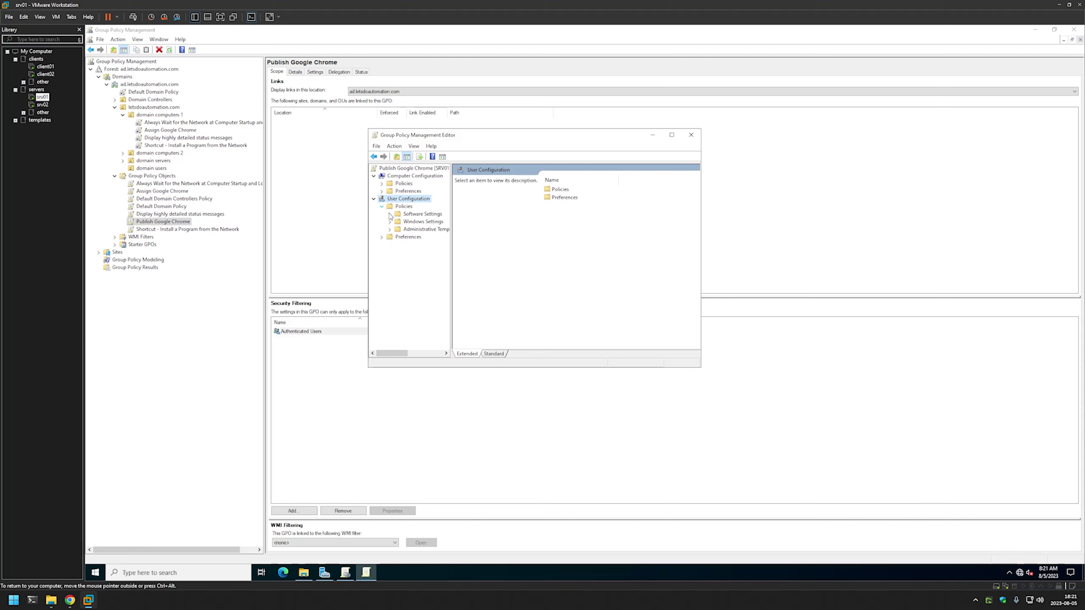
pyautogui.click(390, 214)
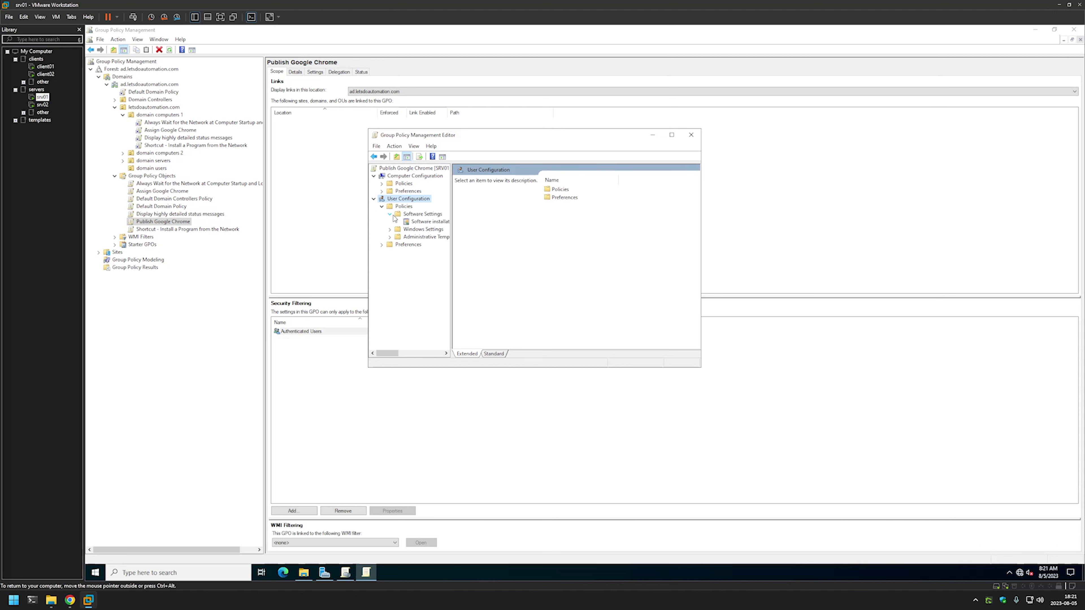
pyautogui.click(421, 222)
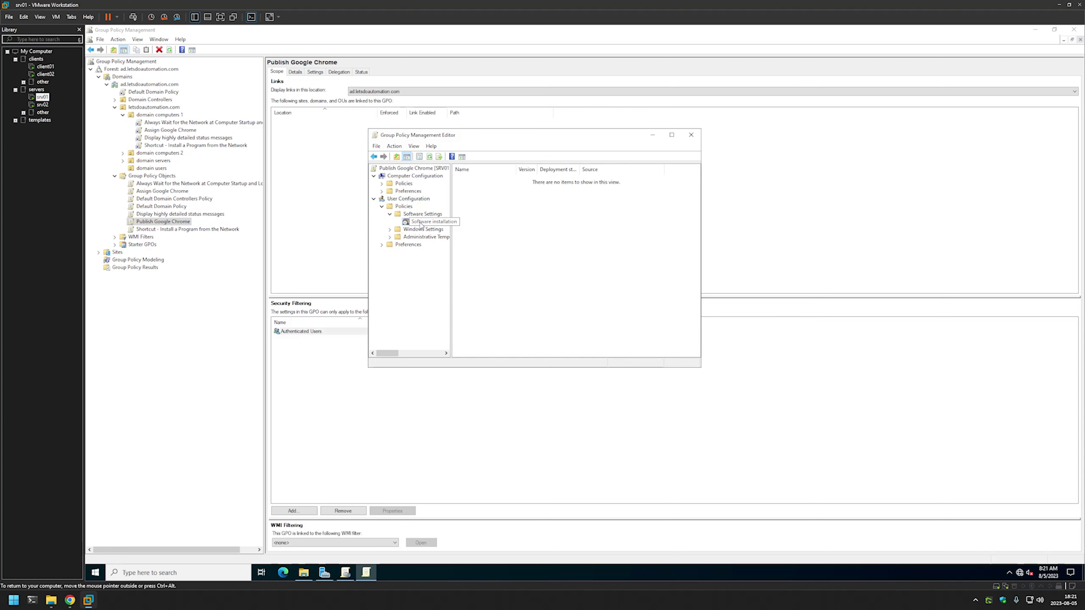
pyautogui.rightClick(480, 204)
# Add the Chrome enterprise 64-bit installer package to user Software installation as Published.
pyautogui.moveTo(492, 209)
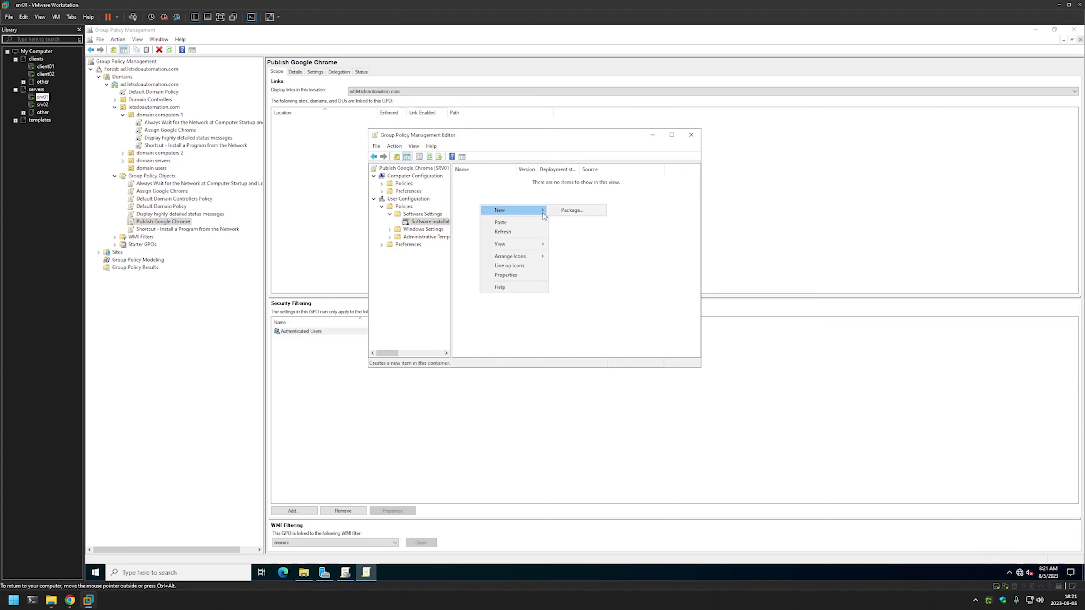
pyautogui.click(571, 210)
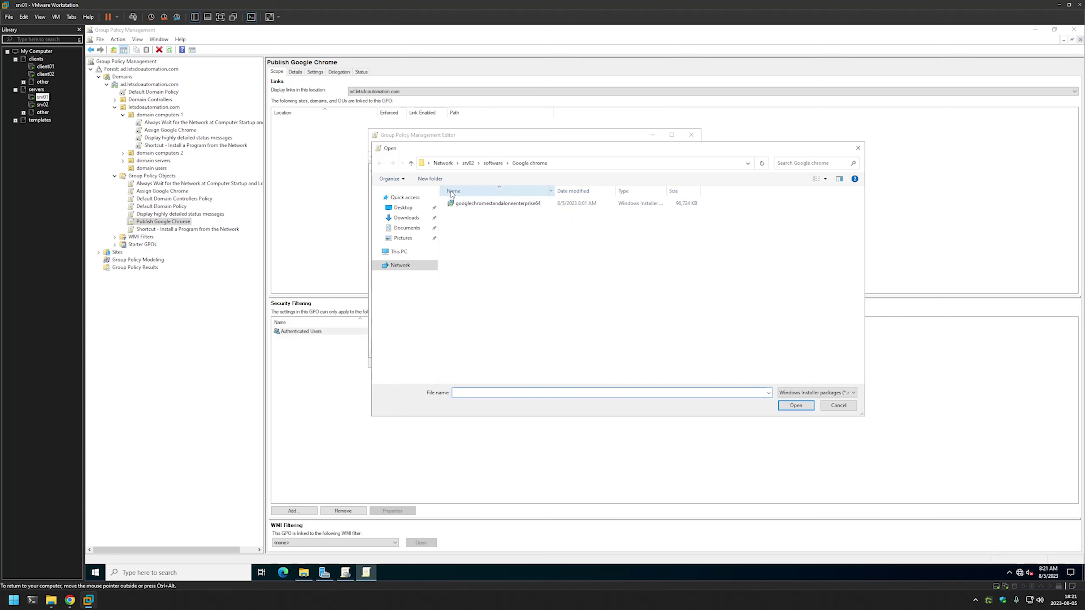
pyautogui.doubleClick(501, 208)
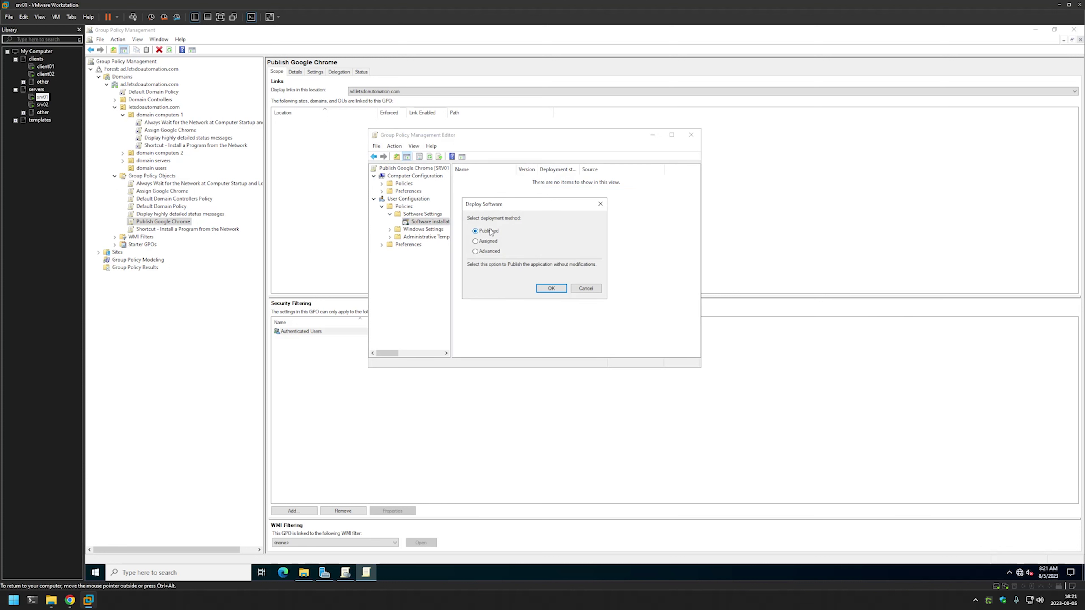
pyautogui.click(557, 290)
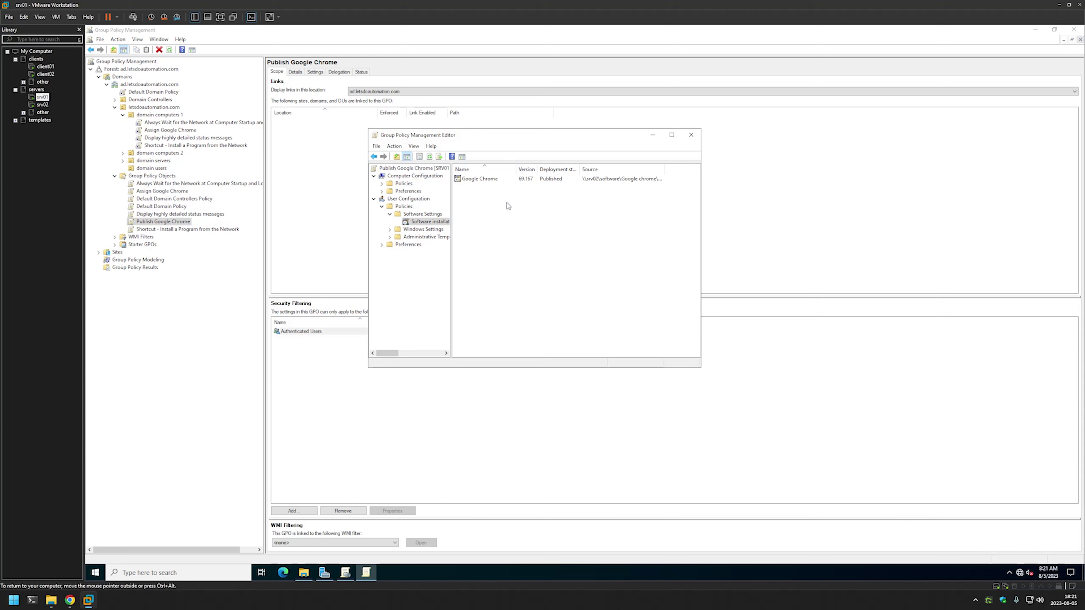
# Set the Google Chrome package's deployment installation interface to Basic, then close the editor.
pyautogui.rightClick(480, 180)
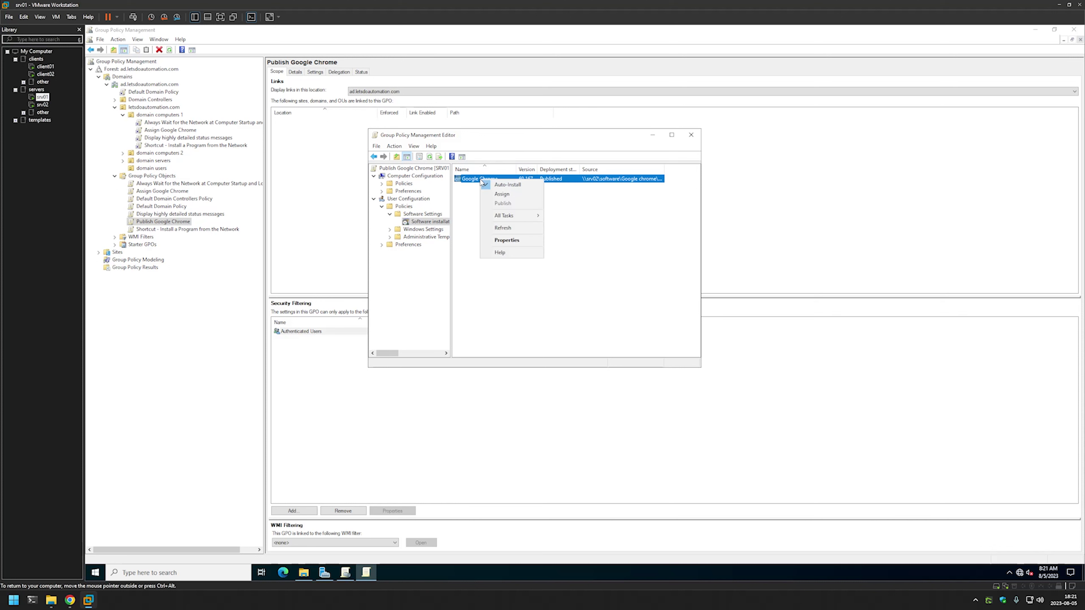
pyautogui.click(503, 239)
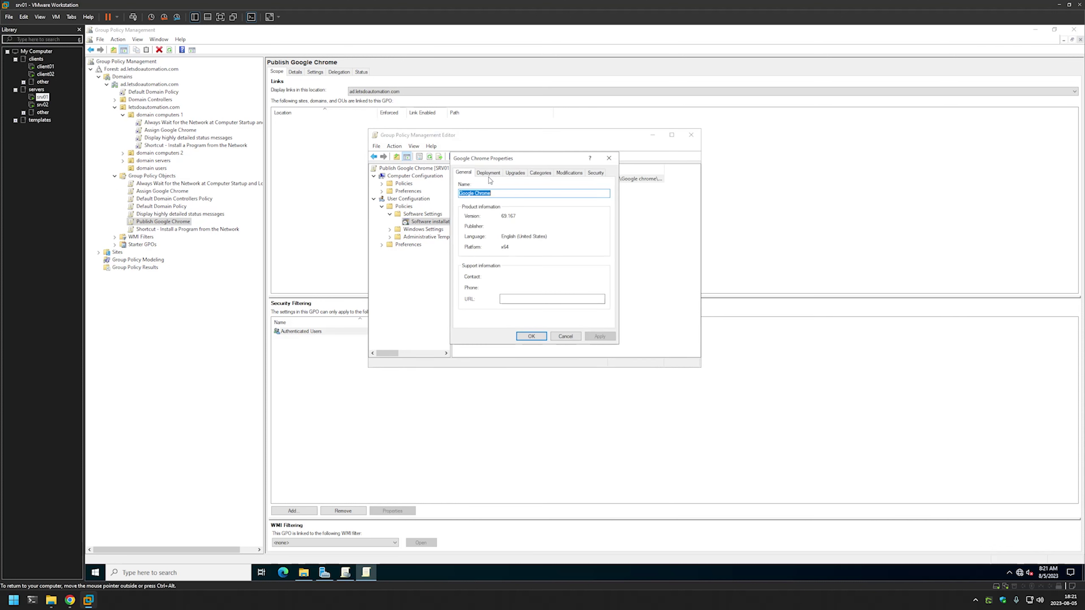
pyautogui.click(488, 174)
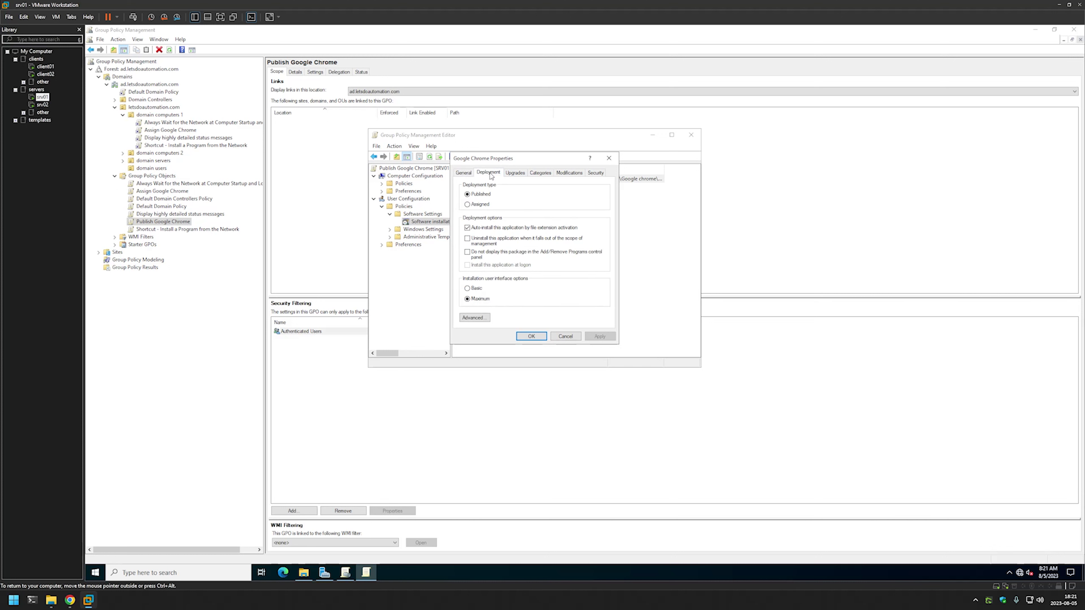
pyautogui.click(476, 289)
pyautogui.click(600, 336)
pyautogui.click(532, 336)
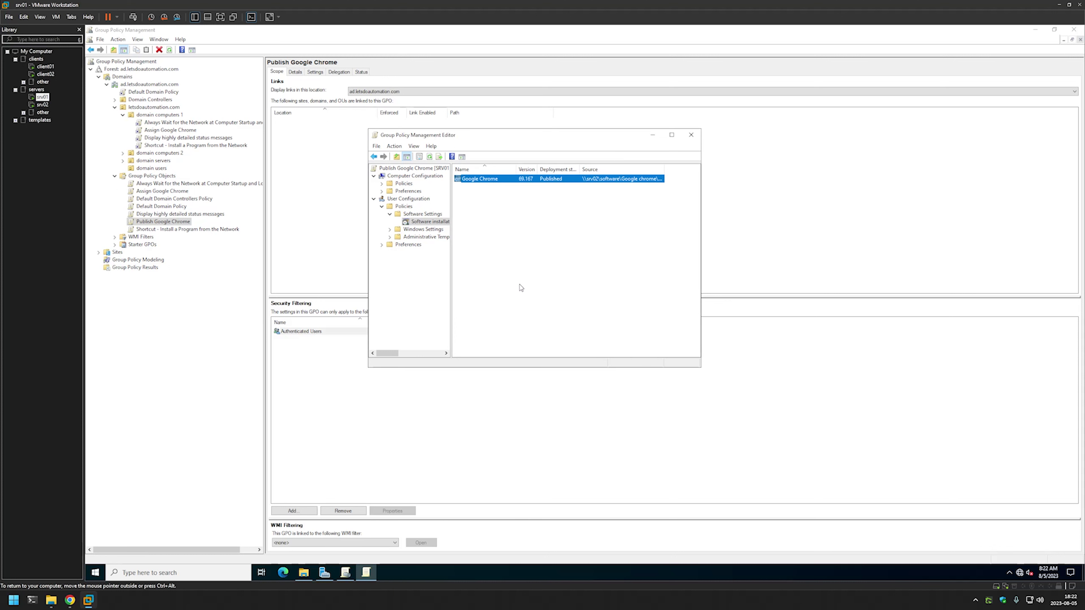
pyautogui.click(691, 135)
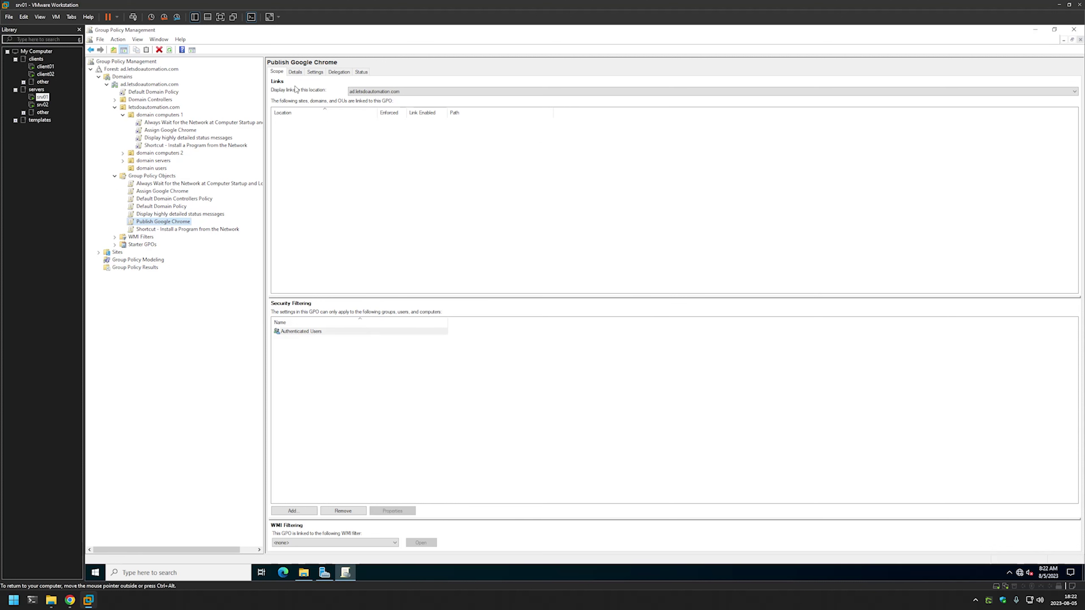
# Set the GPO Status to 'Computer configuration settings disabled' on the Details tab.
pyautogui.click(296, 72)
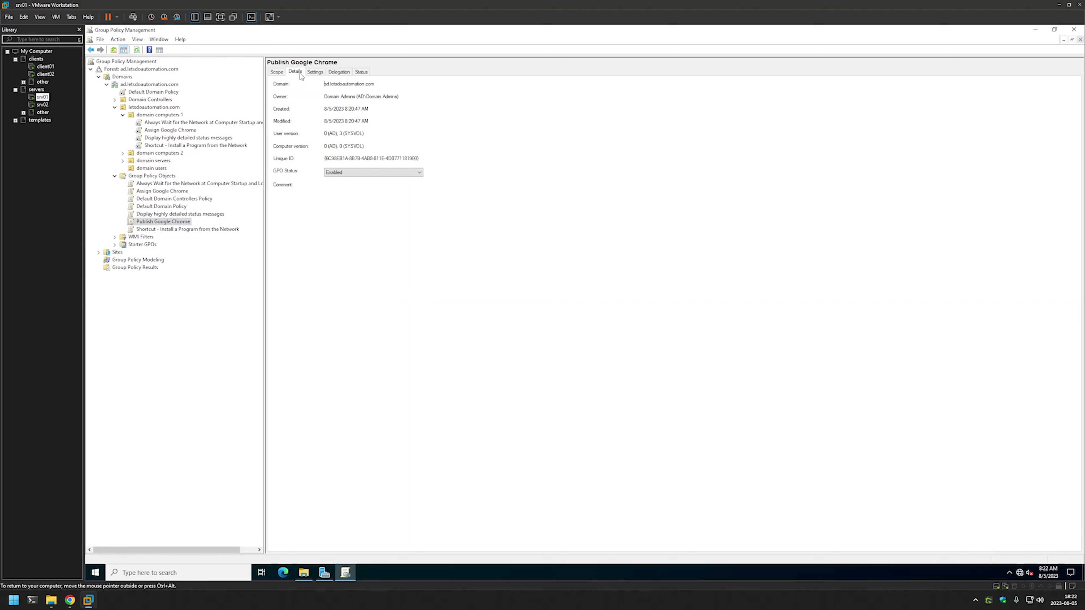
pyautogui.click(395, 172)
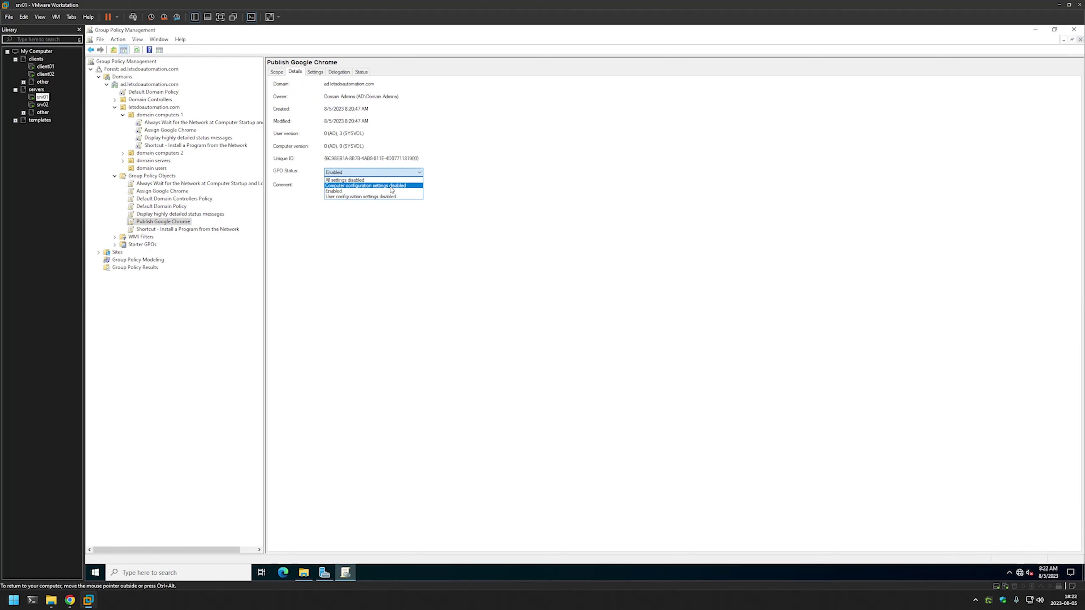
pyautogui.click(392, 187)
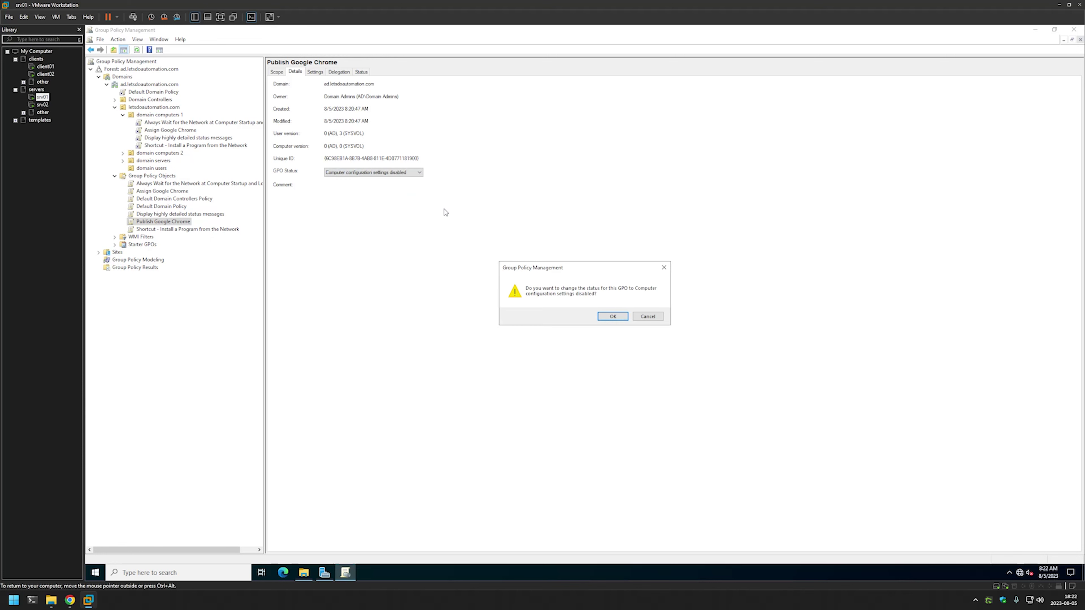
pyautogui.click(603, 316)
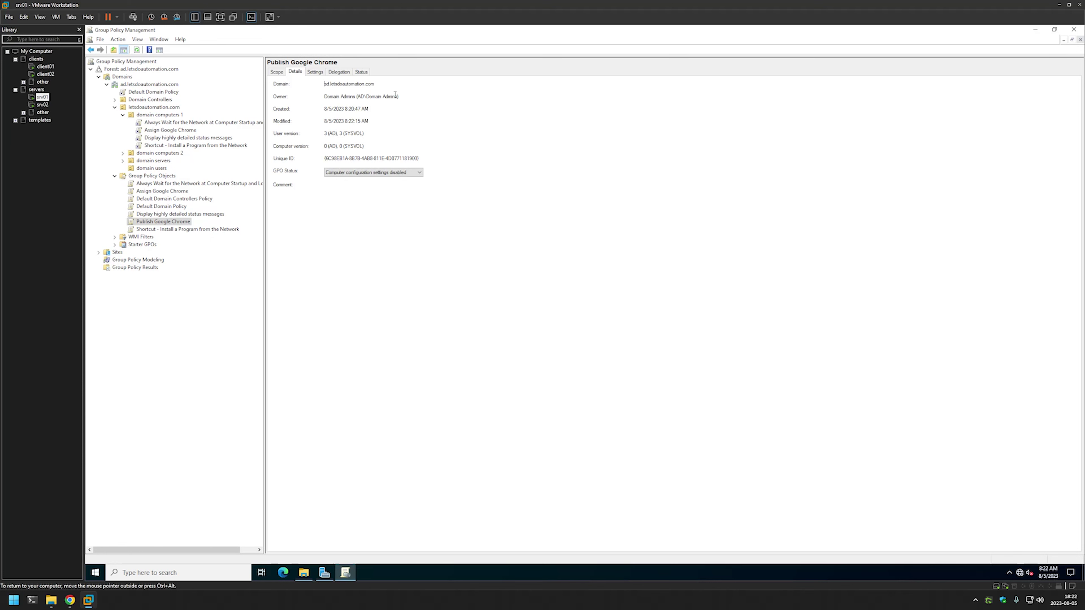
pyautogui.click(277, 73)
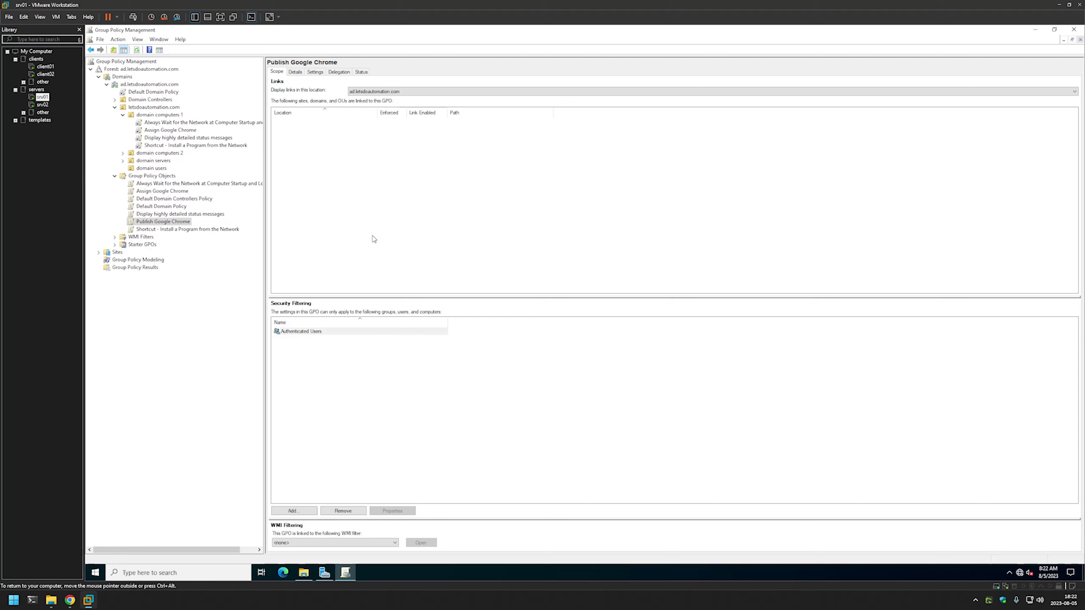
# Link Publish Google Chrome to the domain users OU, then move over to client02.
pyautogui.click(161, 170)
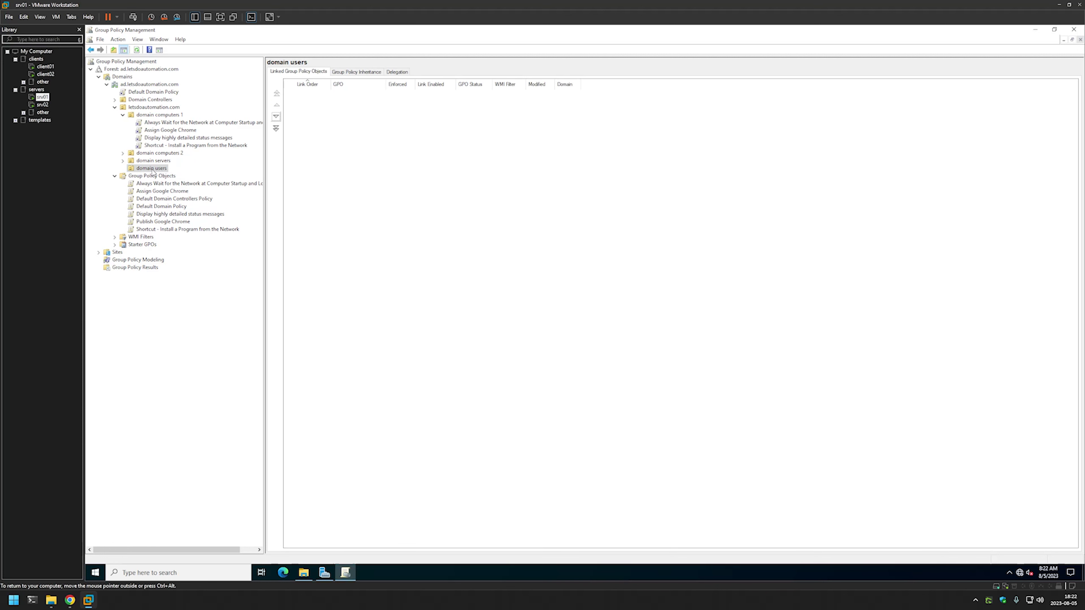
pyautogui.click(179, 223)
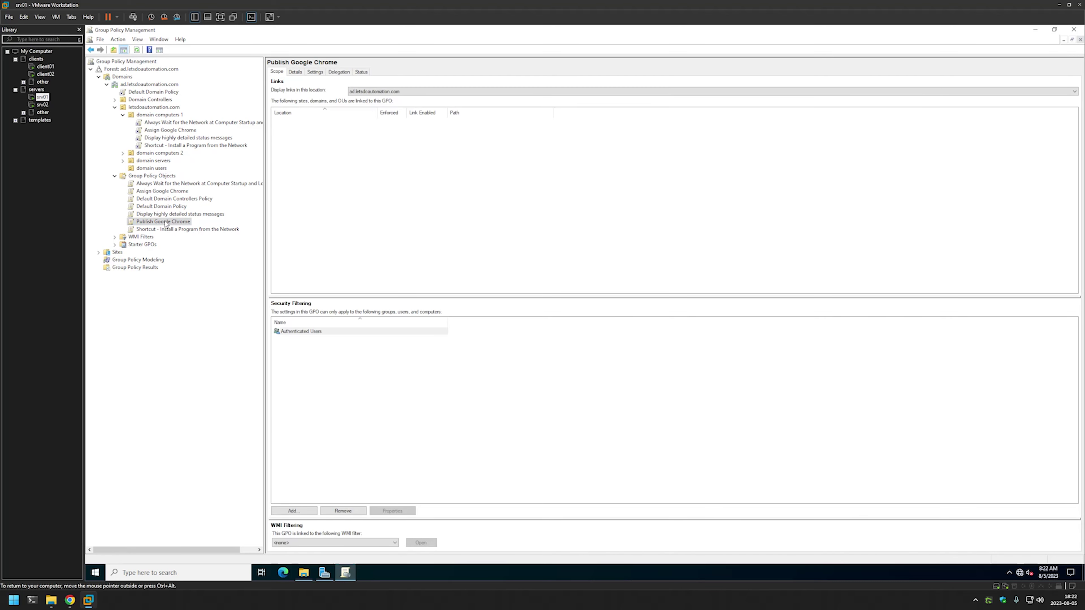
pyautogui.moveTo(178, 222); pyautogui.dragTo(157, 170)
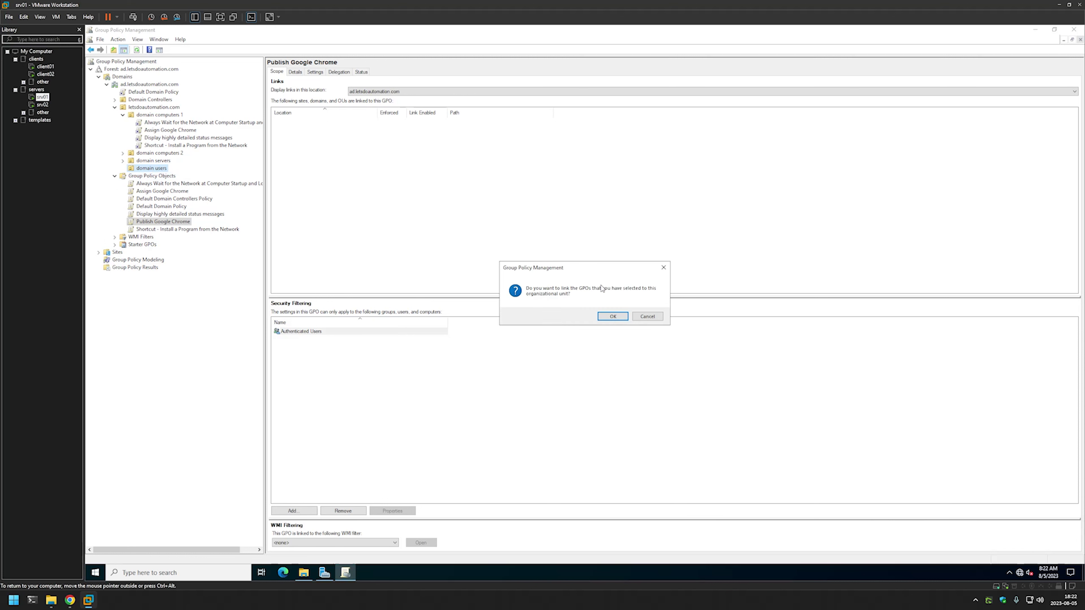
pyautogui.click(613, 317)
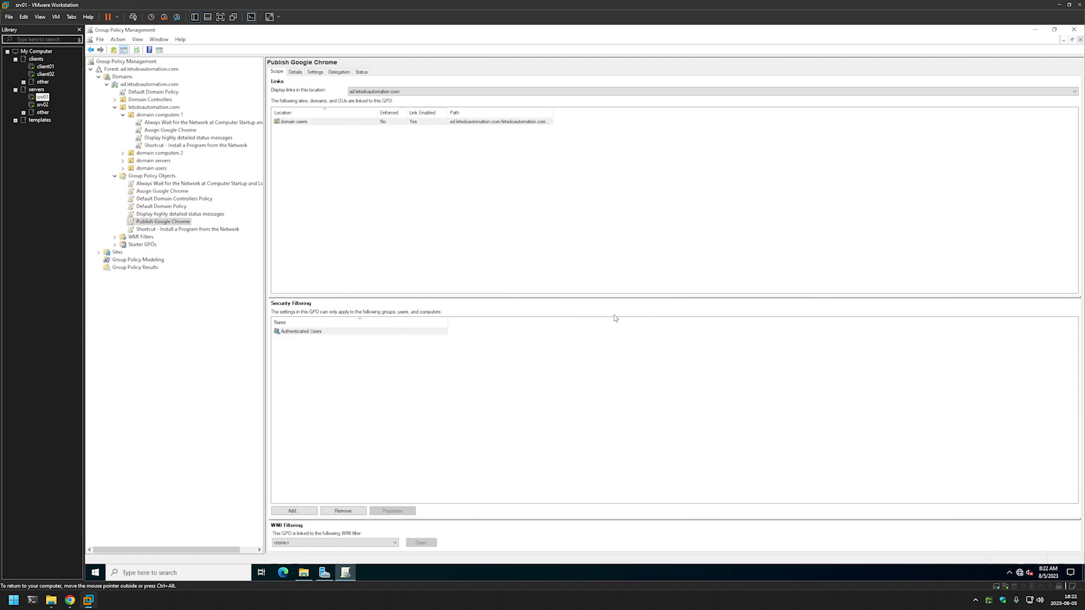
pyautogui.click(316, 159)
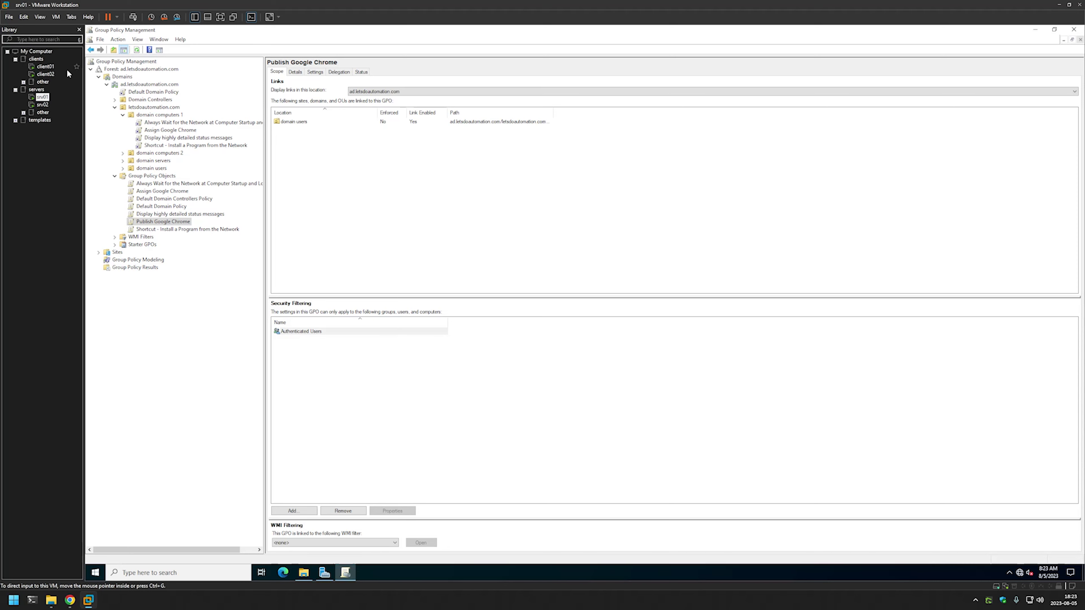
pyautogui.click(45, 74)
pyautogui.click(399, 236)
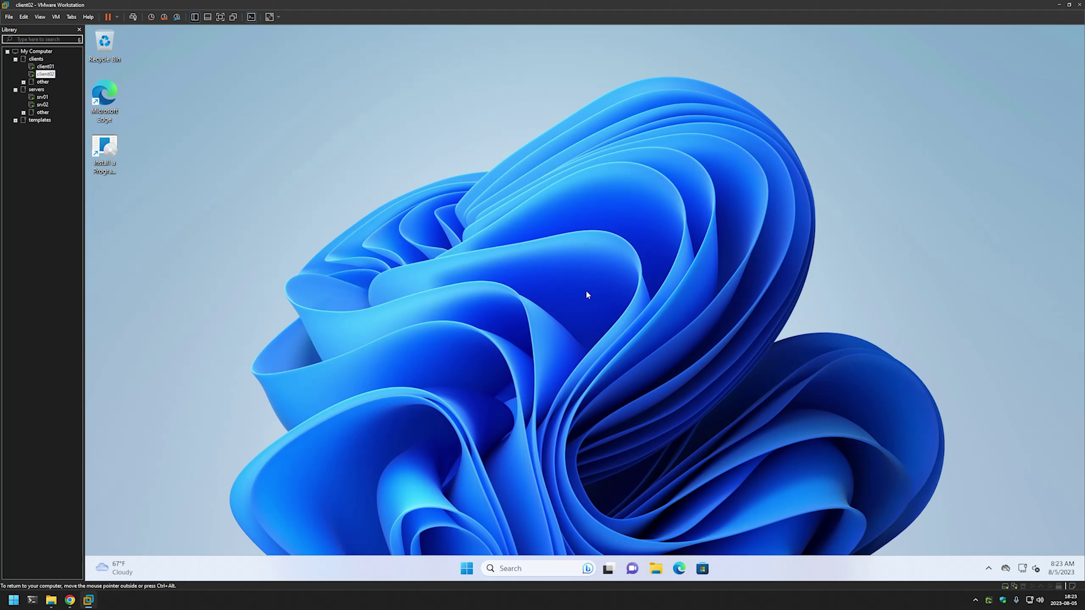
# Open Get Programs from the Install a Program from the Network shortcut.
pyautogui.click(106, 143)
pyautogui.doubleClick(107, 142)
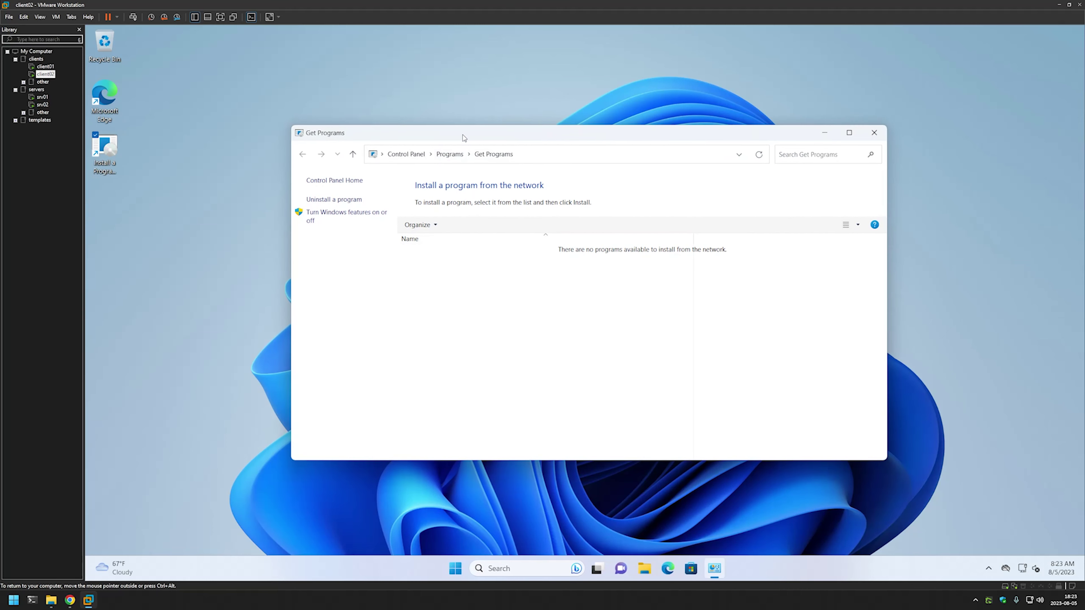
pyautogui.moveTo(465, 136); pyautogui.dragTo(425, 84)
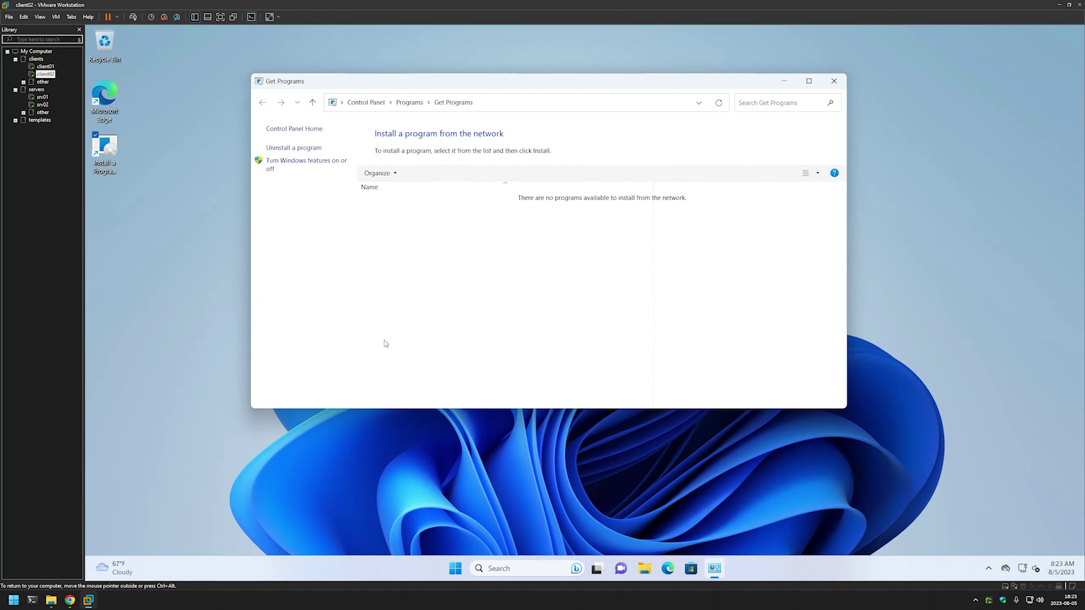
# Run gpupdate in a Command Prompt on client02 and confirm the computer policy update succeeded.
pyautogui.press('super')
pyautogui.write('cmd')
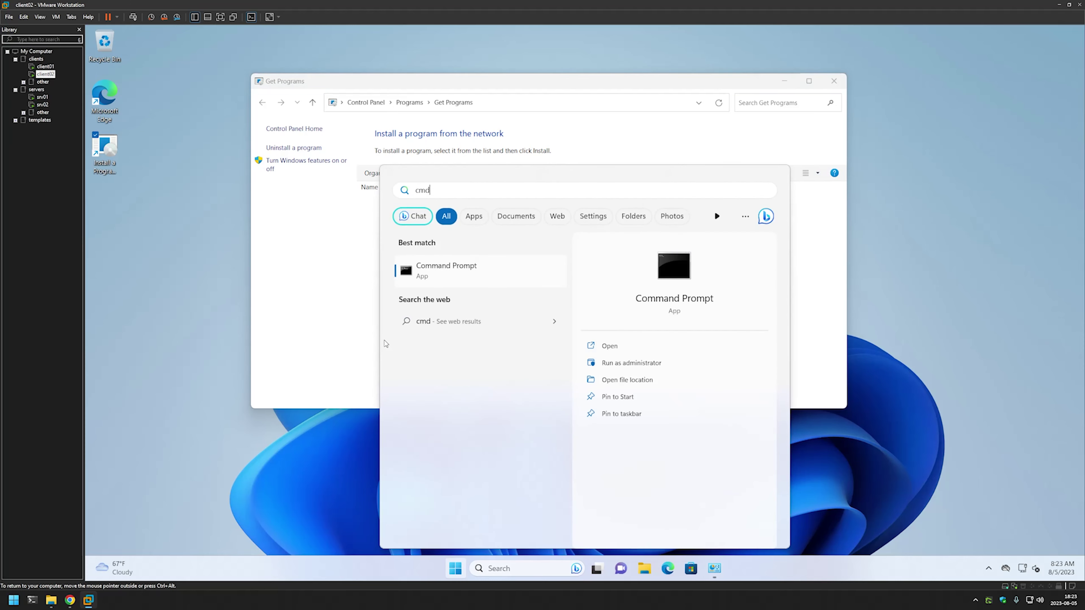
pyautogui.press('Return')
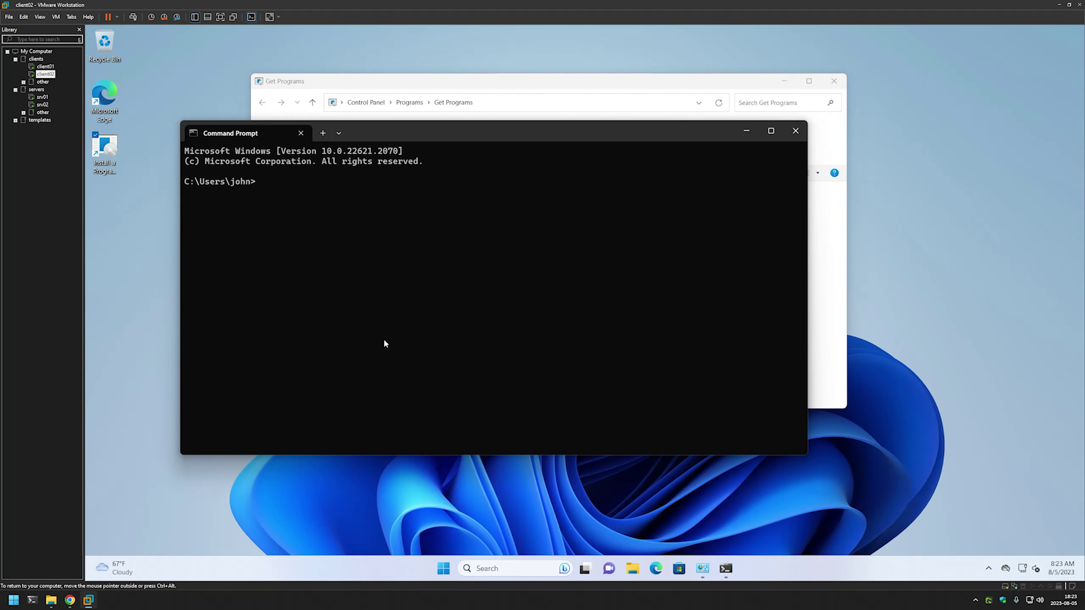
pyautogui.write('gpupdate')
pyautogui.press('Return')
pyautogui.moveTo(381, 136); pyautogui.dragTo(857, 155)
pyautogui.moveTo(592, 87); pyautogui.dragTo(446, 106)
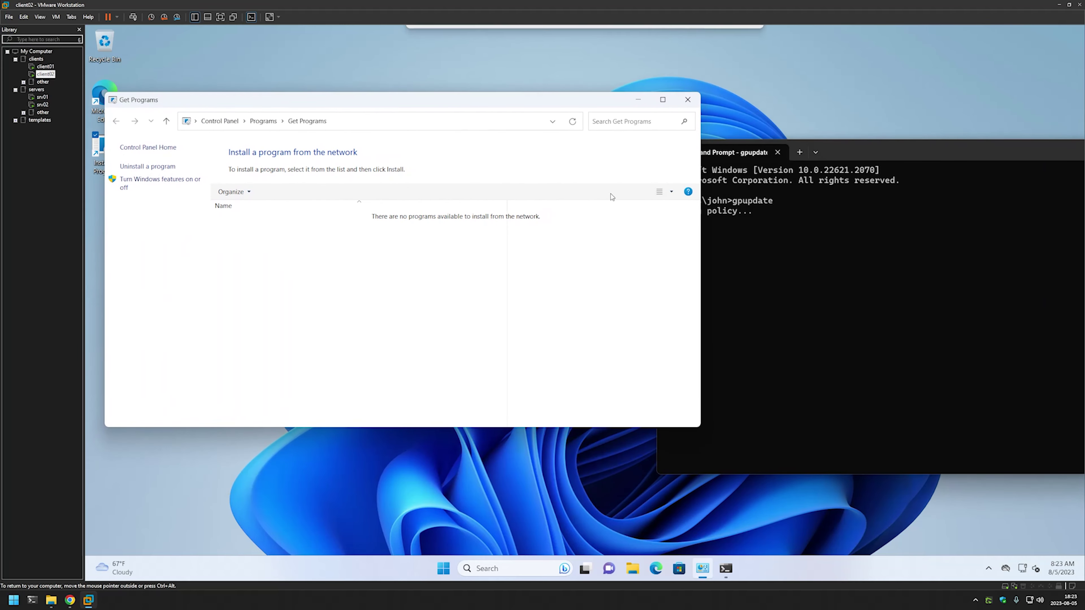
pyautogui.moveTo(852, 158); pyautogui.dragTo(698, 154)
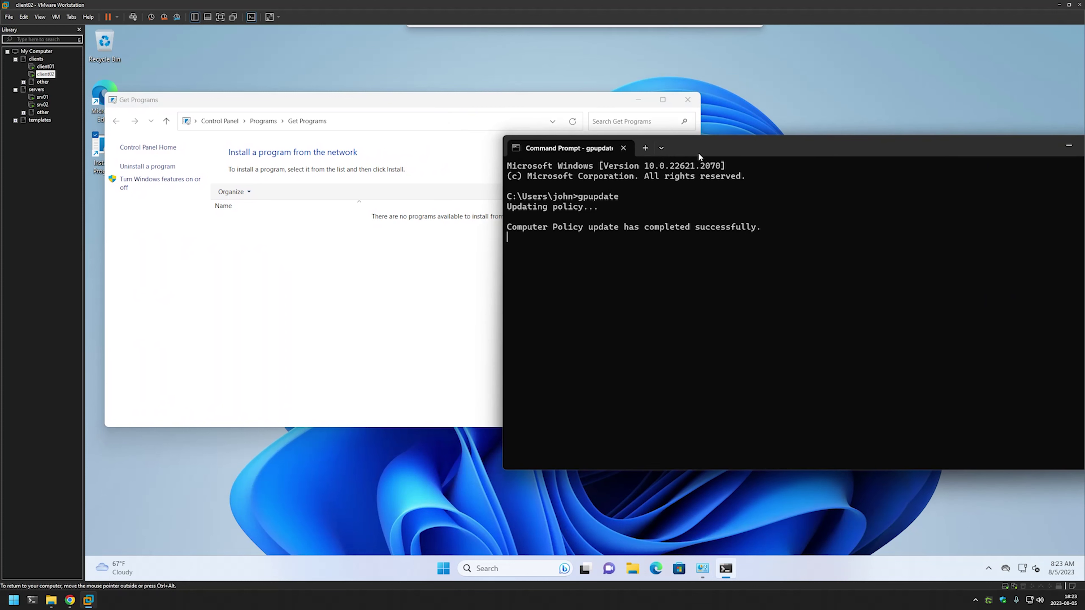
# Refresh Get Programs, install Google Chrome from the network list, and launch it.
pyautogui.click(312, 242)
pyautogui.rightClick(287, 229)
pyautogui.click(335, 273)
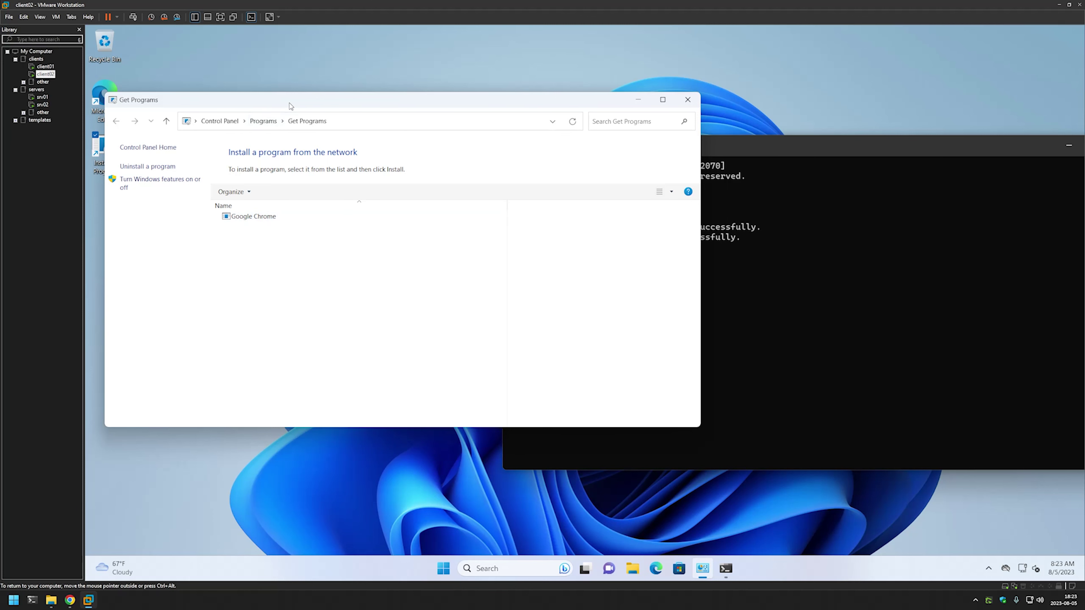
pyautogui.moveTo(285, 102); pyautogui.dragTo(375, 81)
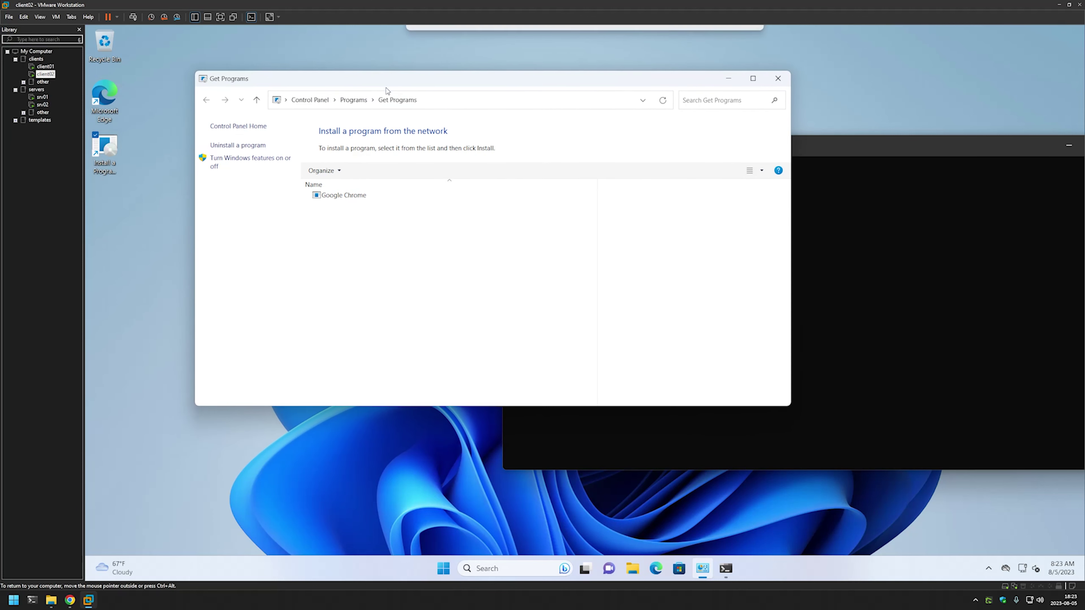
pyautogui.doubleClick(330, 198)
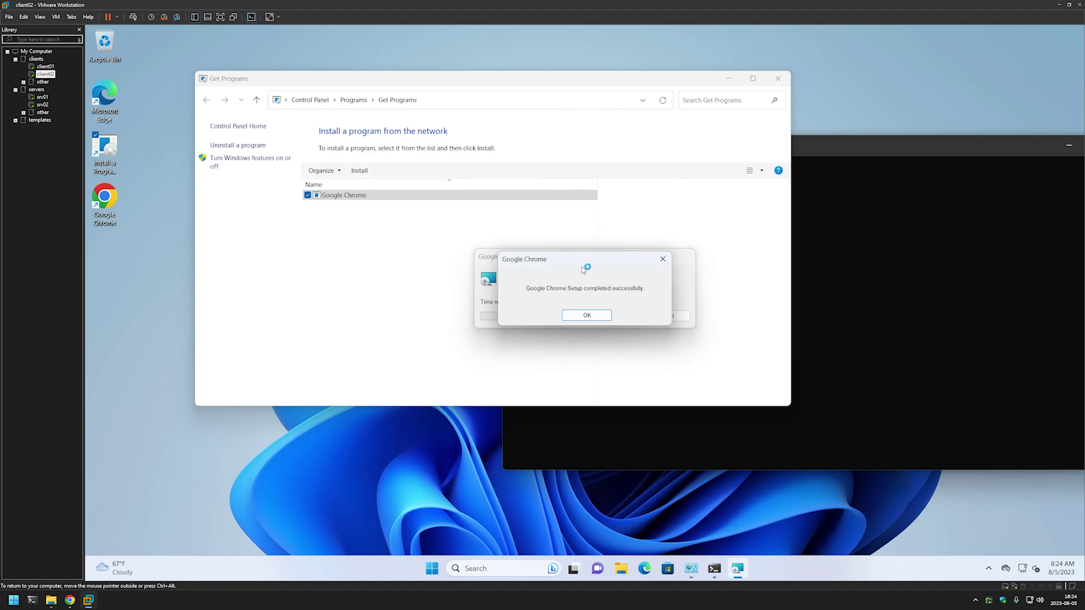
pyautogui.click(590, 313)
pyautogui.doubleClick(119, 202)
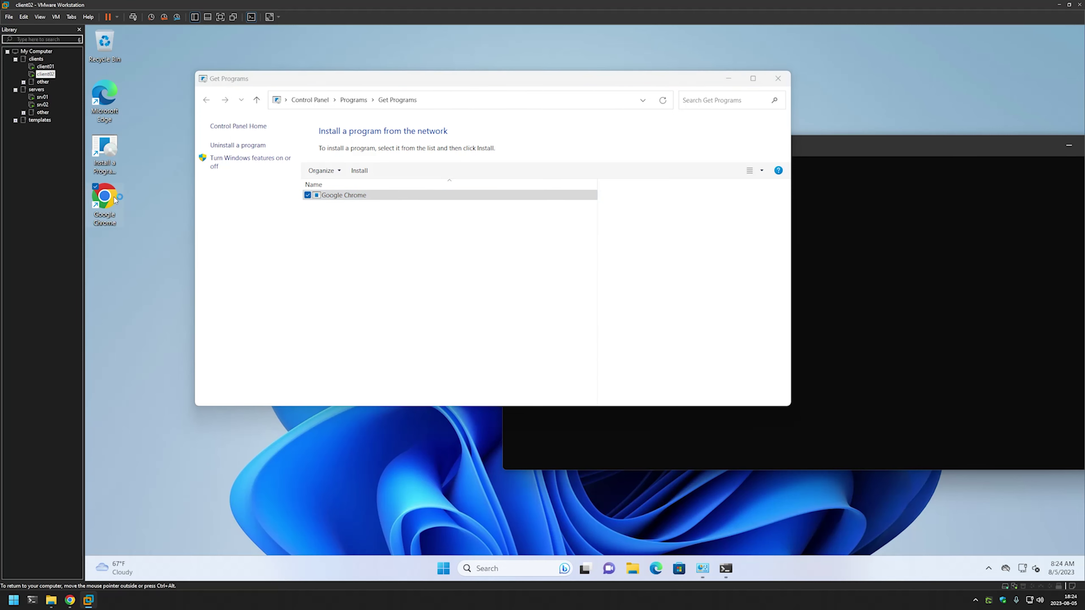